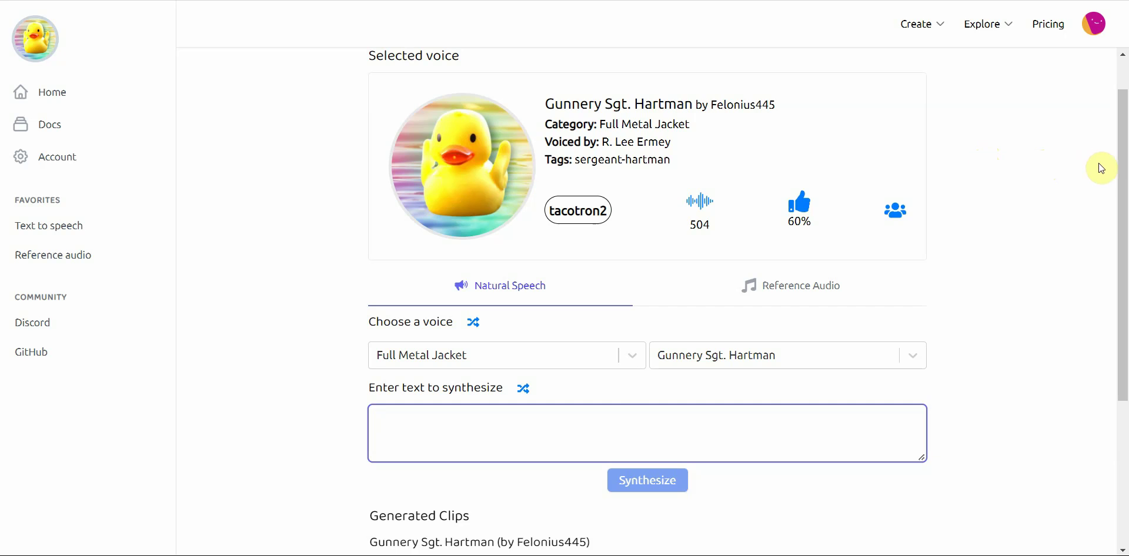
# Synthesize 'I love the smell of napalm in the morning' with the Gunnery Sgt. Hartman voice.
pyautogui.moveTo(1119, 171)
pyautogui.mouseDown()
pyautogui.moveTo(1115, 123)
pyautogui.moveTo(1113, 190)
pyautogui.moveTo(1107, 144)
pyautogui.mouseUp()
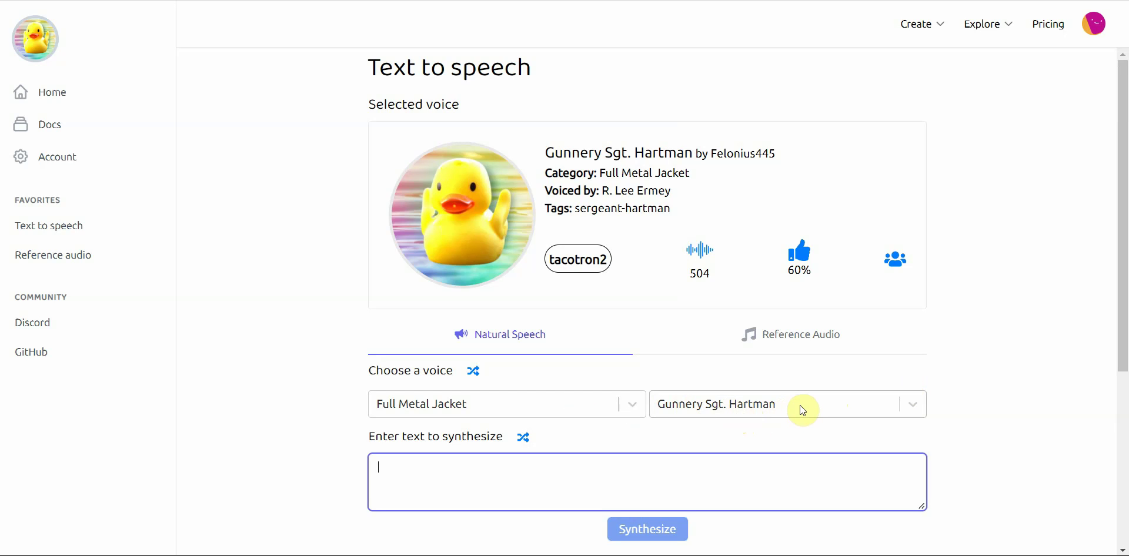
pyautogui.click(409, 494)
pyautogui.write('I love')
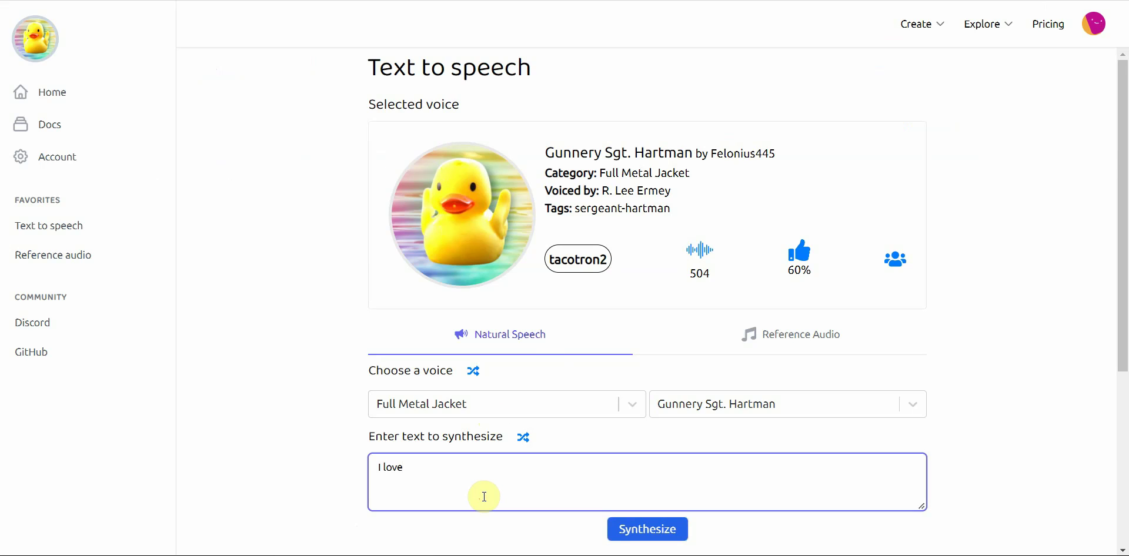
pyautogui.write(' the smell of nap')
pyautogui.write('alm in the morning.')
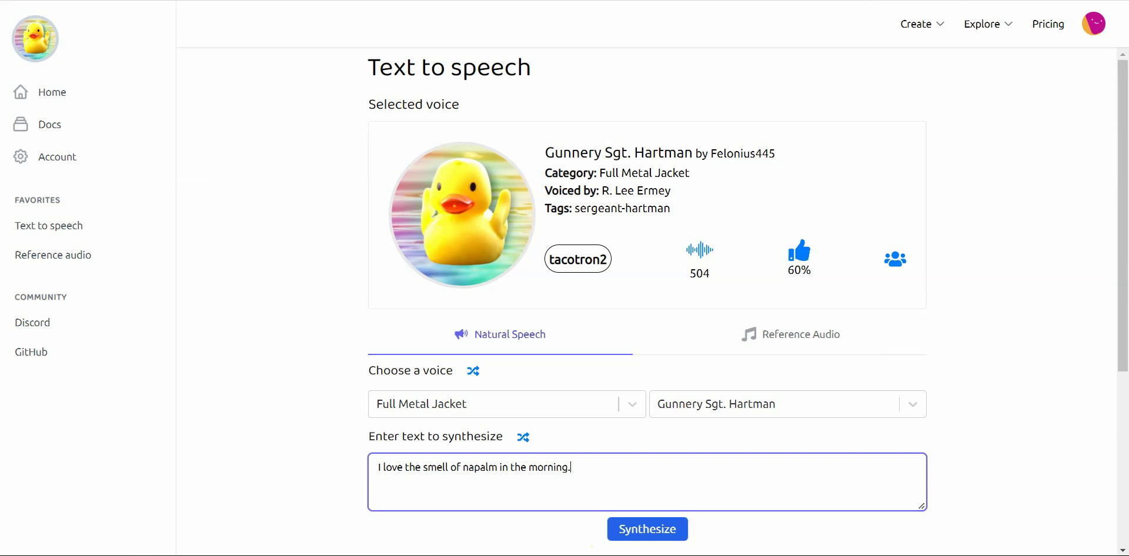
pyautogui.click(682, 525)
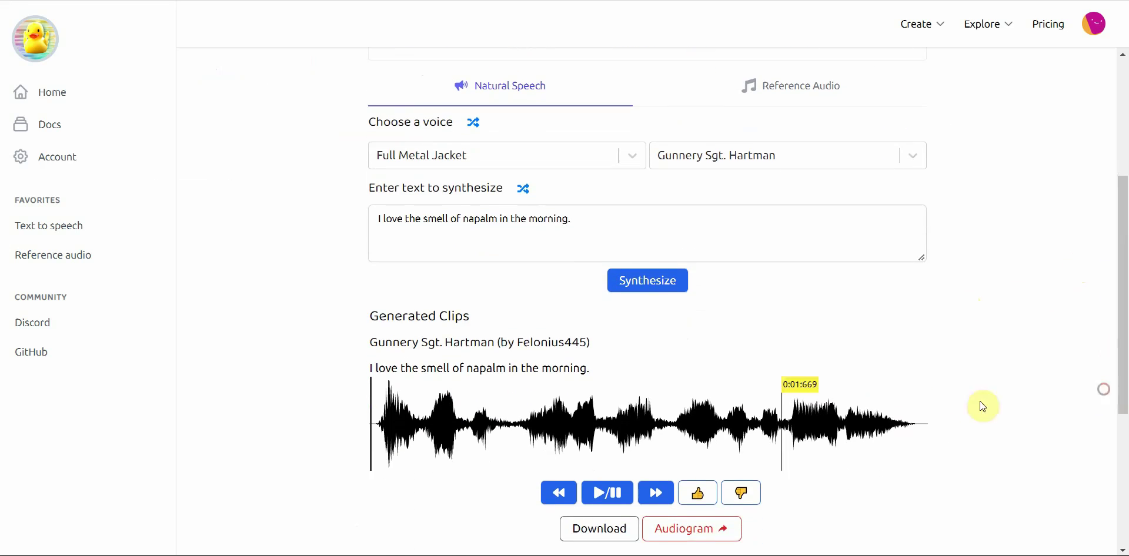
# Play the generated Hartman napalm clip under Generated Clips.
pyautogui.click(600, 493)
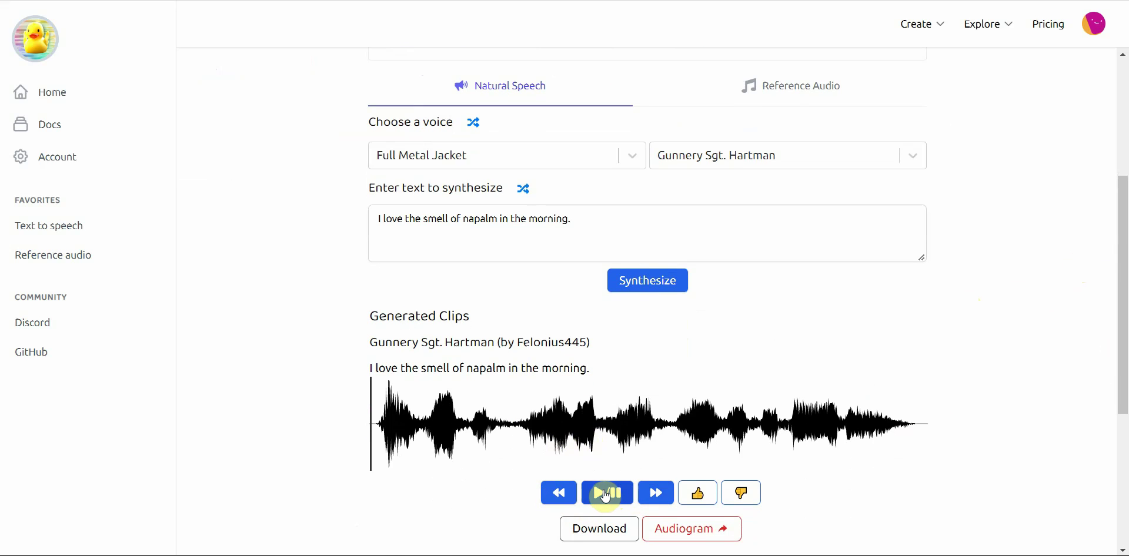
pyautogui.click(599, 497)
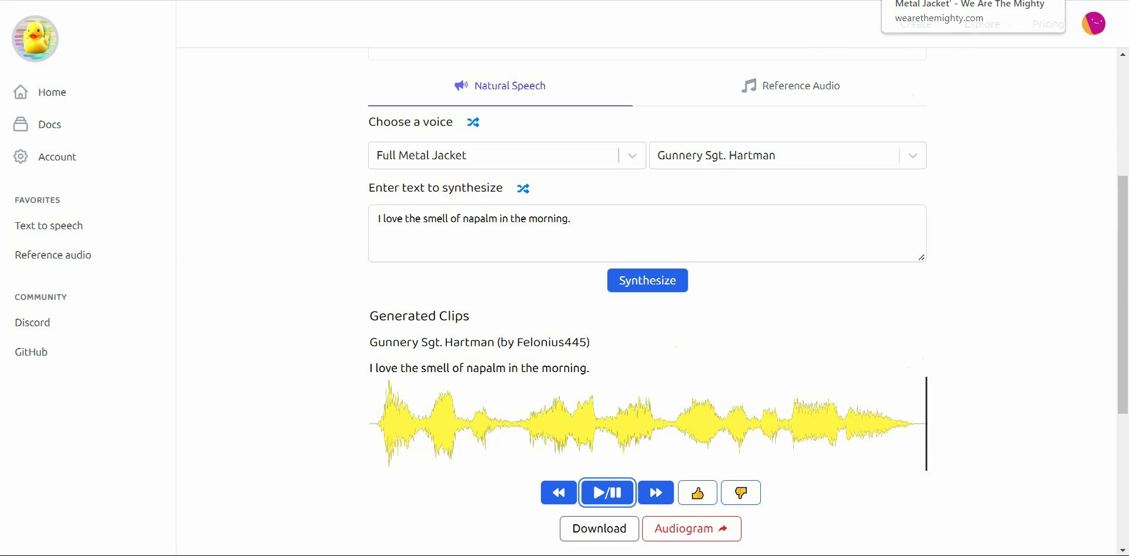
pyautogui.scroll(5, 1118, 294)
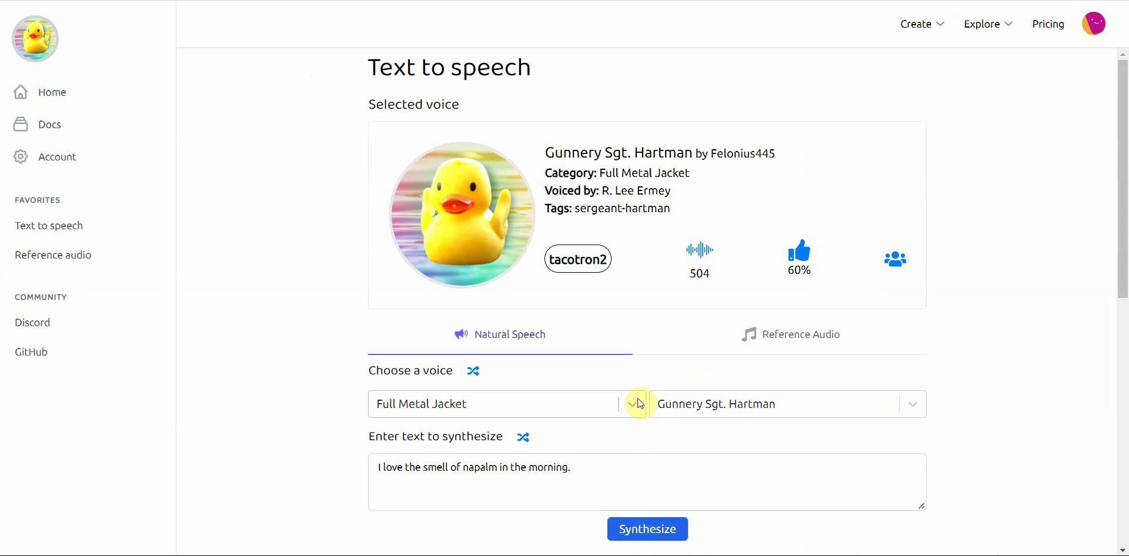
# Pick Halo from the voice category list so Cortana becomes the voice.
pyautogui.click(632, 403)
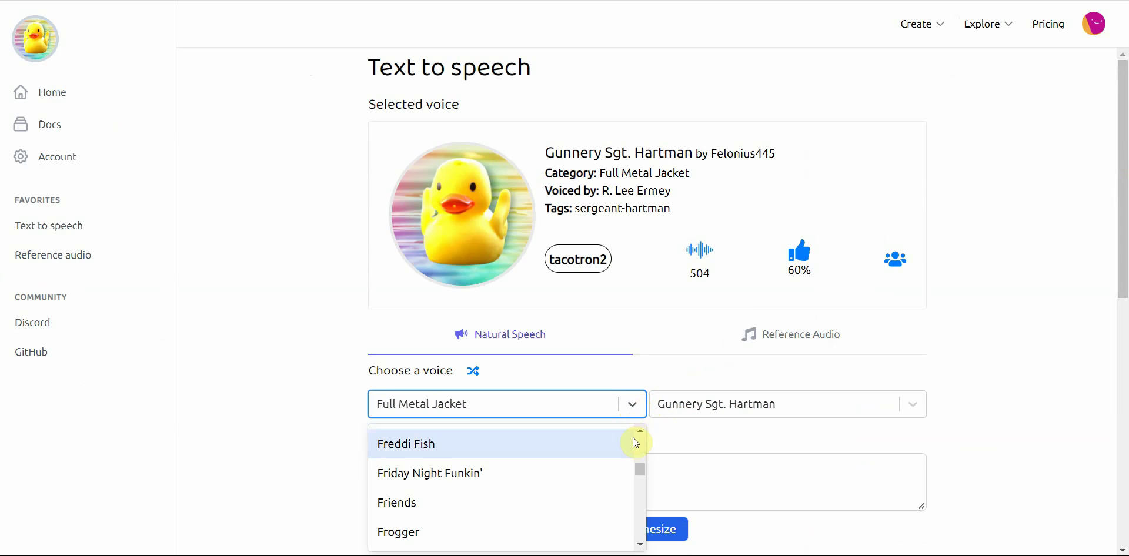
pyautogui.moveTo(640, 471); pyautogui.dragTo(647, 444)
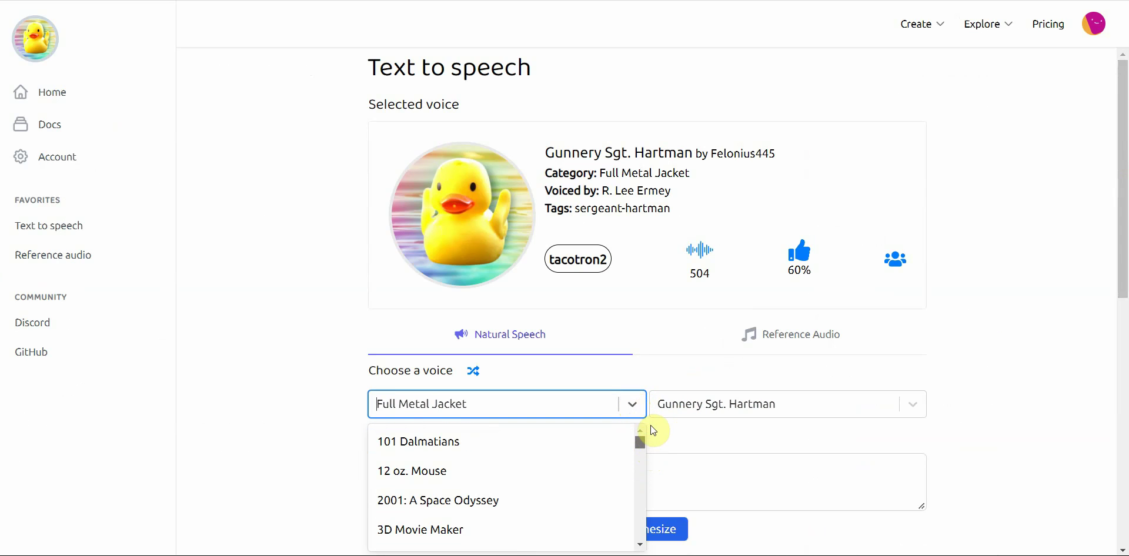
pyautogui.moveTo(652, 441); pyautogui.dragTo(652, 451)
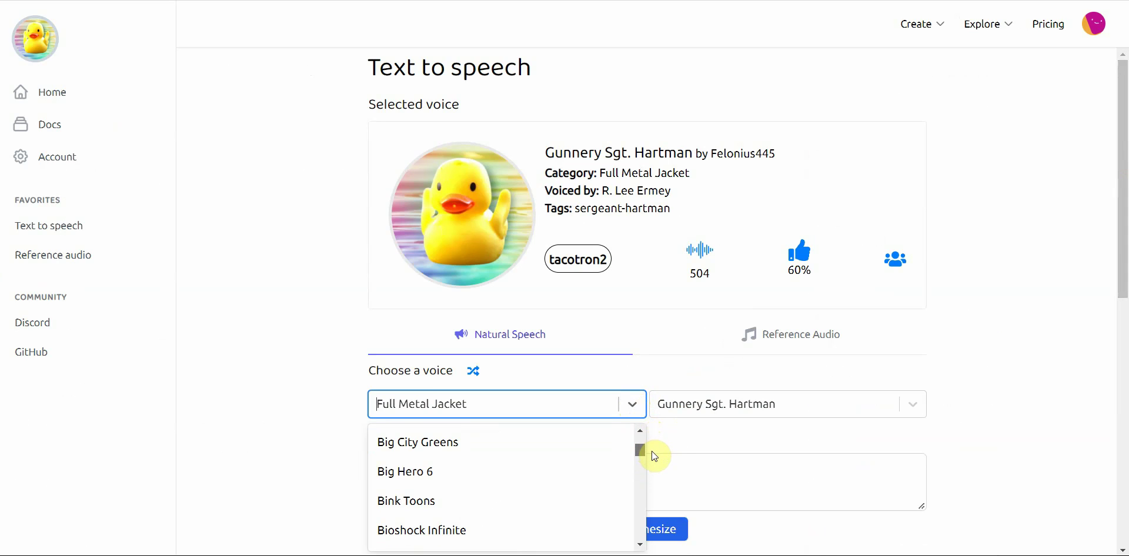
pyautogui.moveTo(652, 450); pyautogui.dragTo(650, 457)
pyautogui.moveTo(650, 463); pyautogui.dragTo(653, 480)
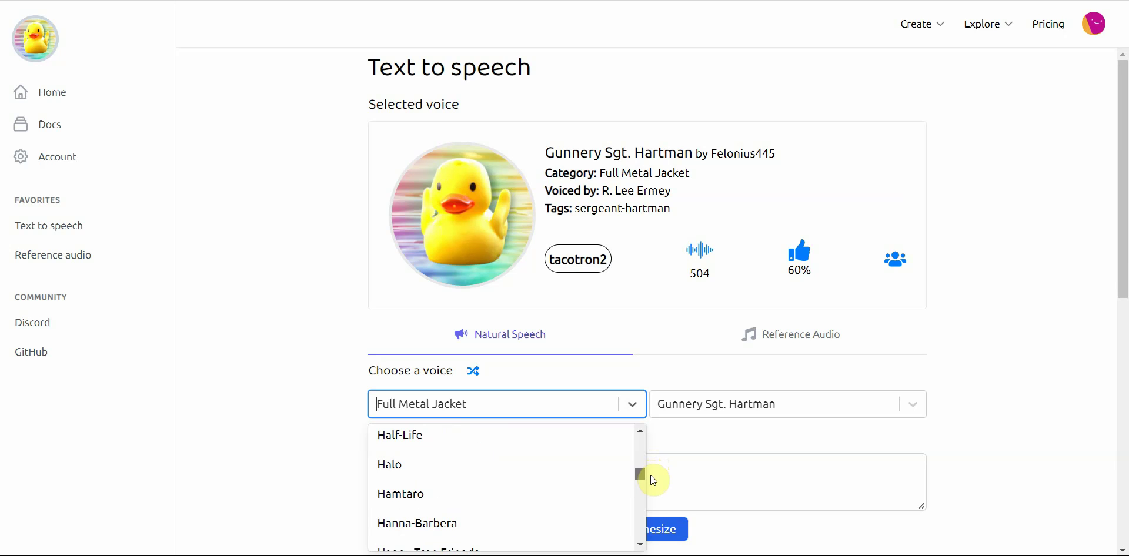
pyautogui.click(541, 476)
# Replace the napalm sentence with 'I'm the MasterChef' using the spelling suggestion.
pyautogui.click(464, 313)
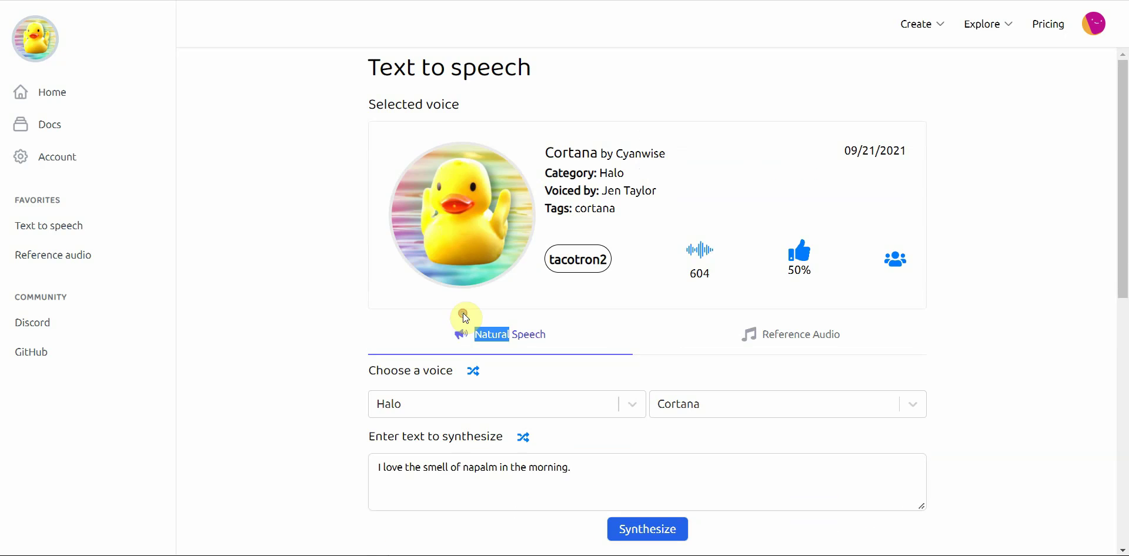
pyautogui.tripleClick(472, 471)
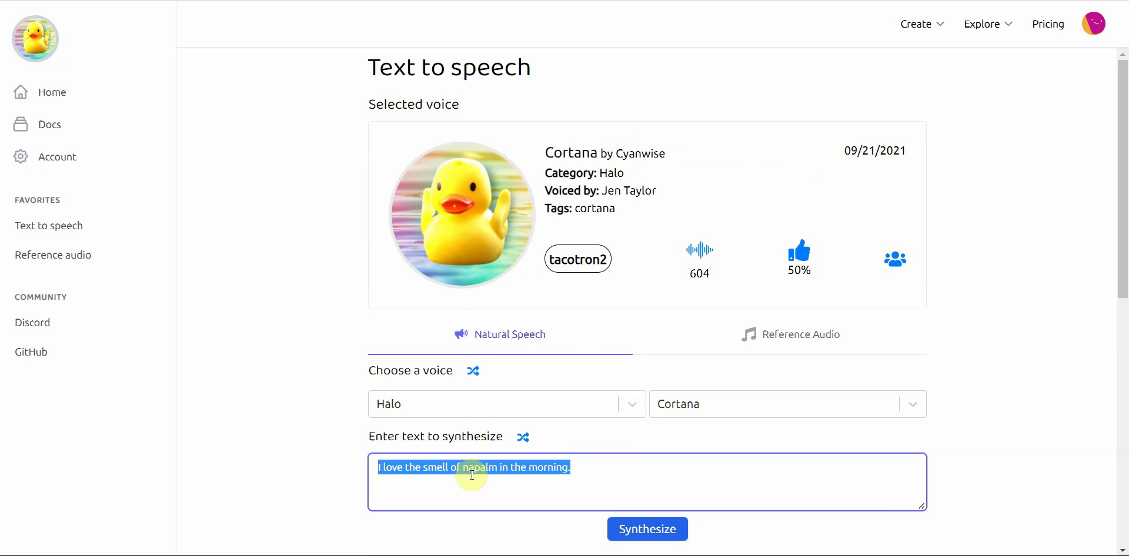
pyautogui.write('i')
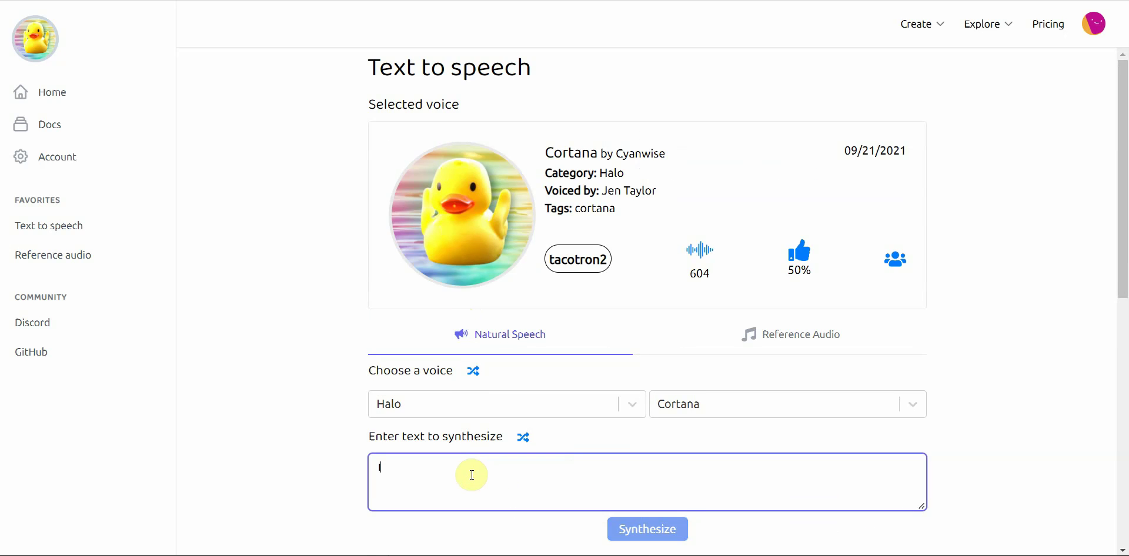
pyautogui.write("'m the masterchief")
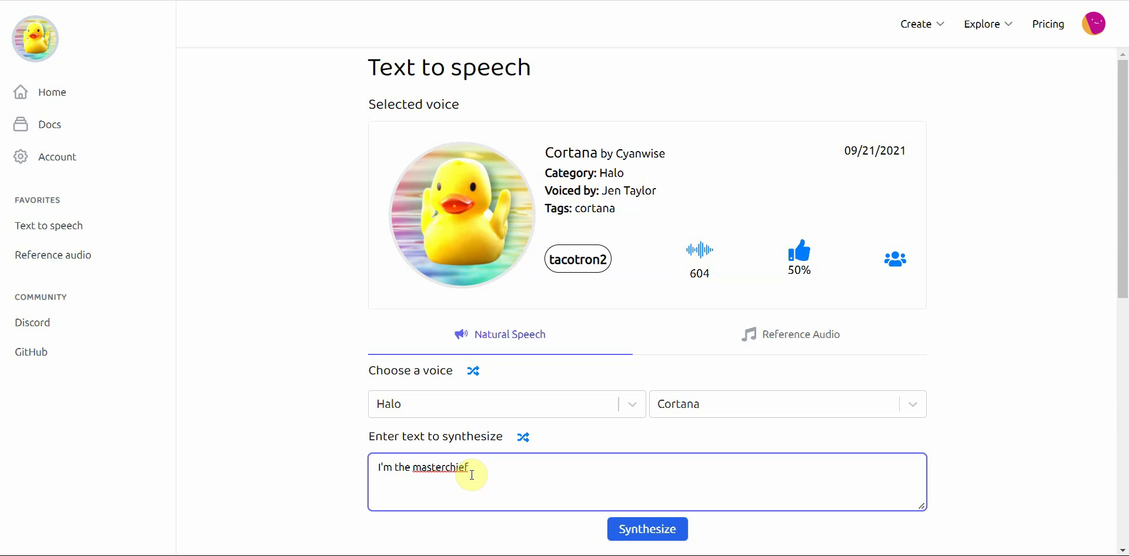
pyautogui.rightClick(442, 473)
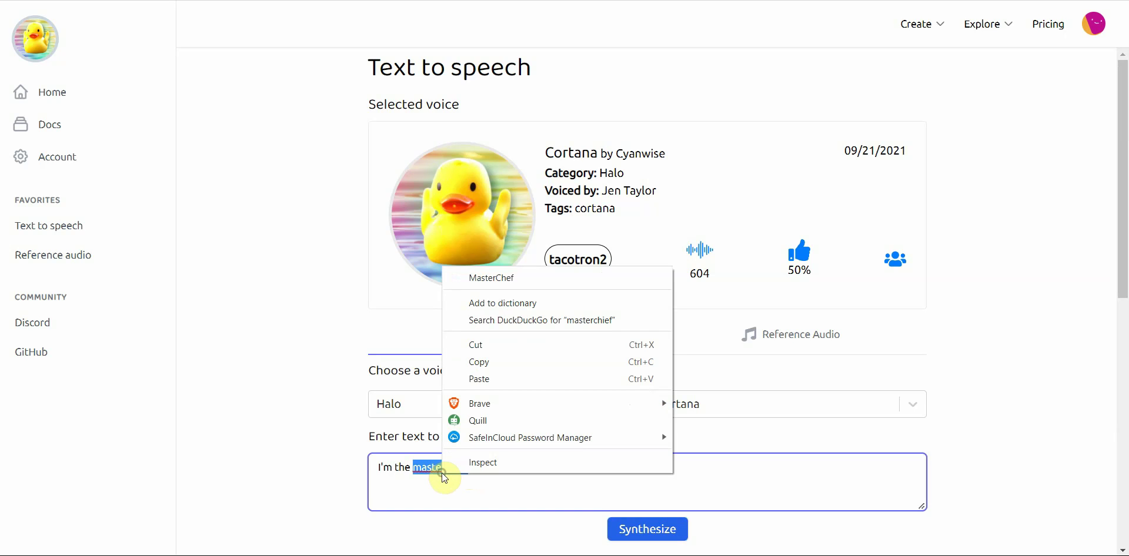
pyautogui.click(514, 285)
# Synthesize the Cortana 'I'm the MasterChef' clip and play it.
pyautogui.click(659, 532)
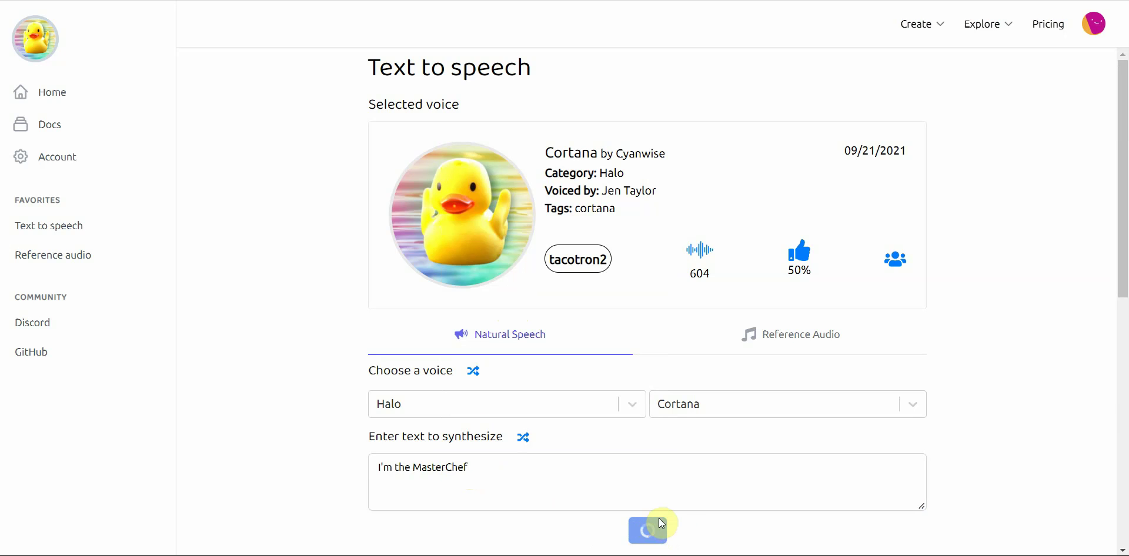
pyautogui.moveTo(1122, 250); pyautogui.dragTo(1123, 297)
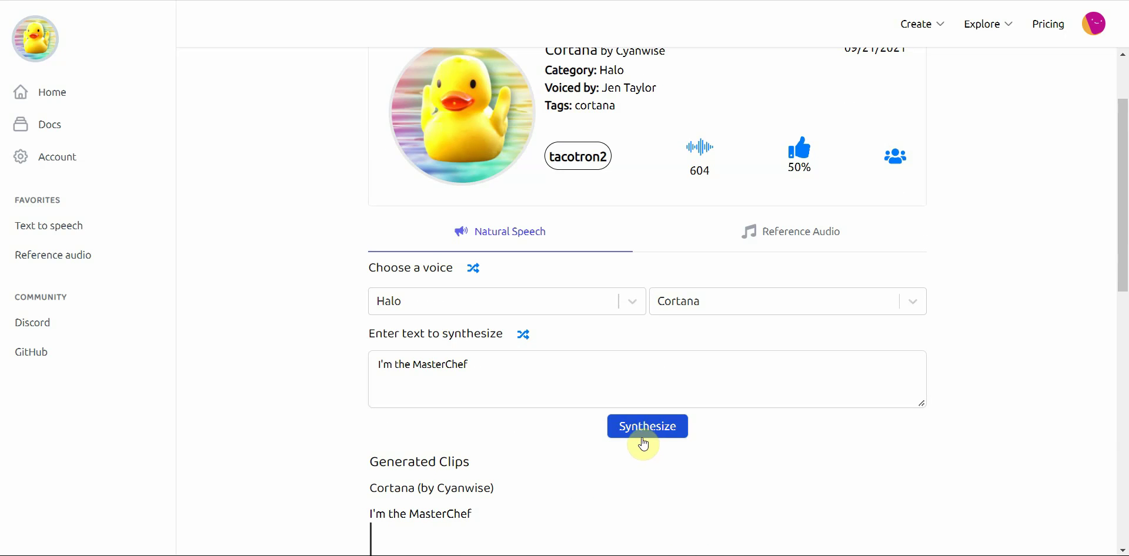
pyautogui.click(1123, 307)
pyautogui.moveTo(1123, 309)
pyautogui.mouseDown()
pyautogui.moveTo(1119, 430)
pyautogui.moveTo(1122, 330)
pyautogui.mouseUp()
pyautogui.click(607, 425)
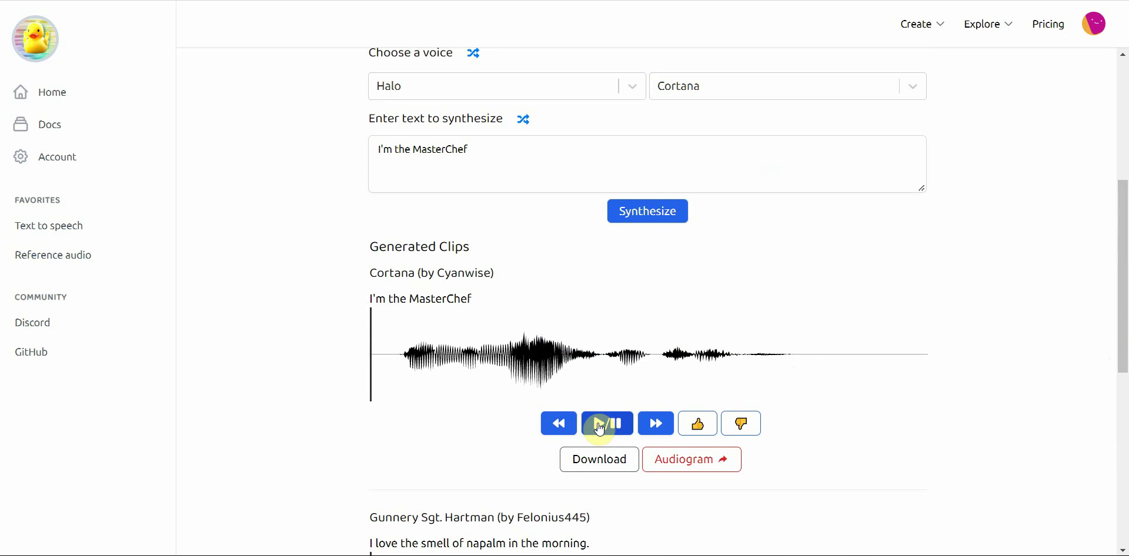
pyautogui.click(599, 427)
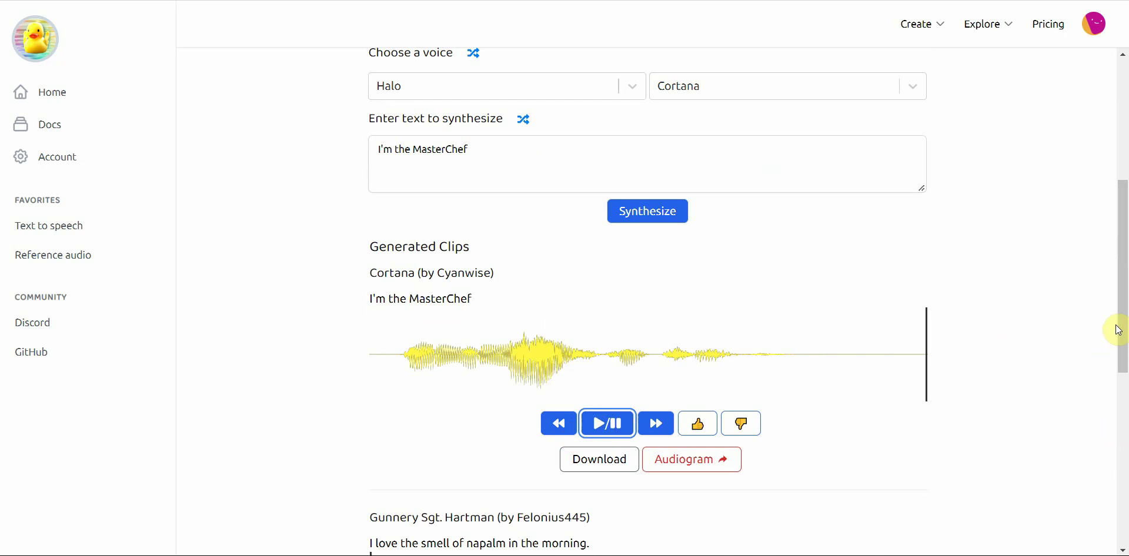
# Browse the available voices list and close it, keeping Cortana selected.
pyautogui.moveTo(1117, 328); pyautogui.dragTo(1060, 227)
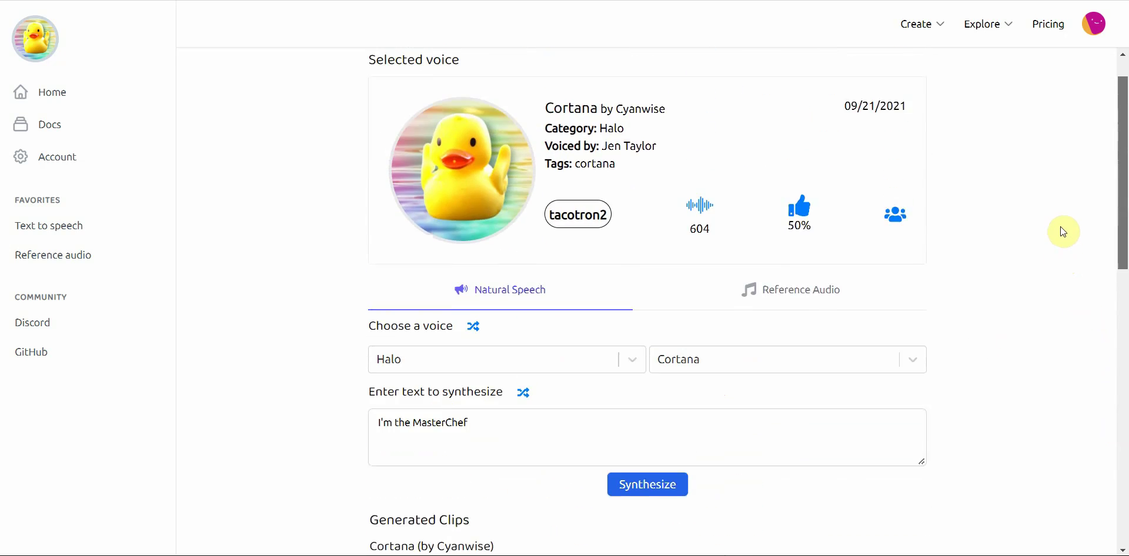
pyautogui.scroll(1, 1061, 228)
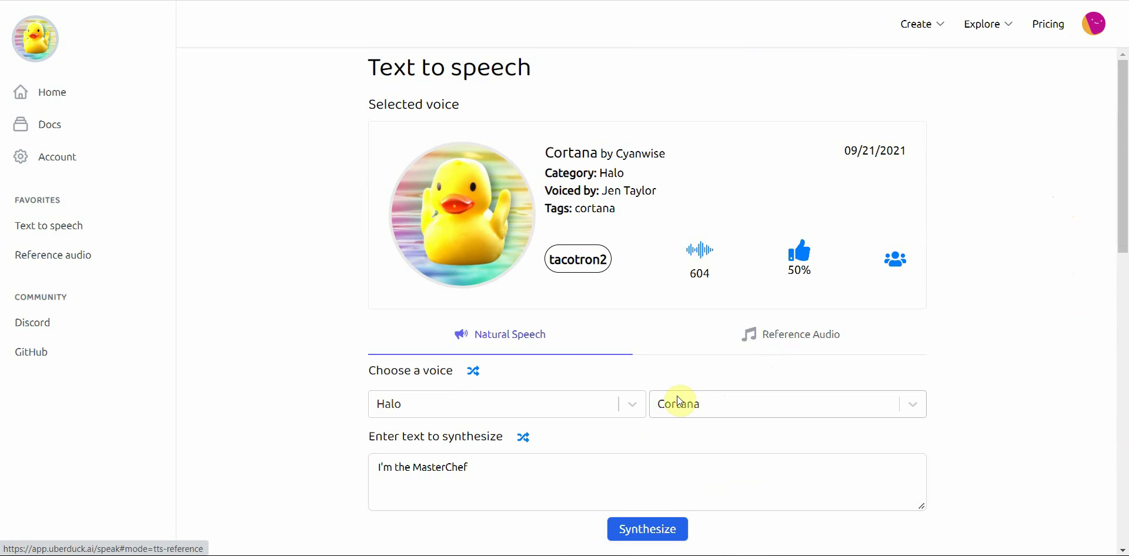
pyautogui.click(915, 405)
pyautogui.scroll(-5, 918, 407)
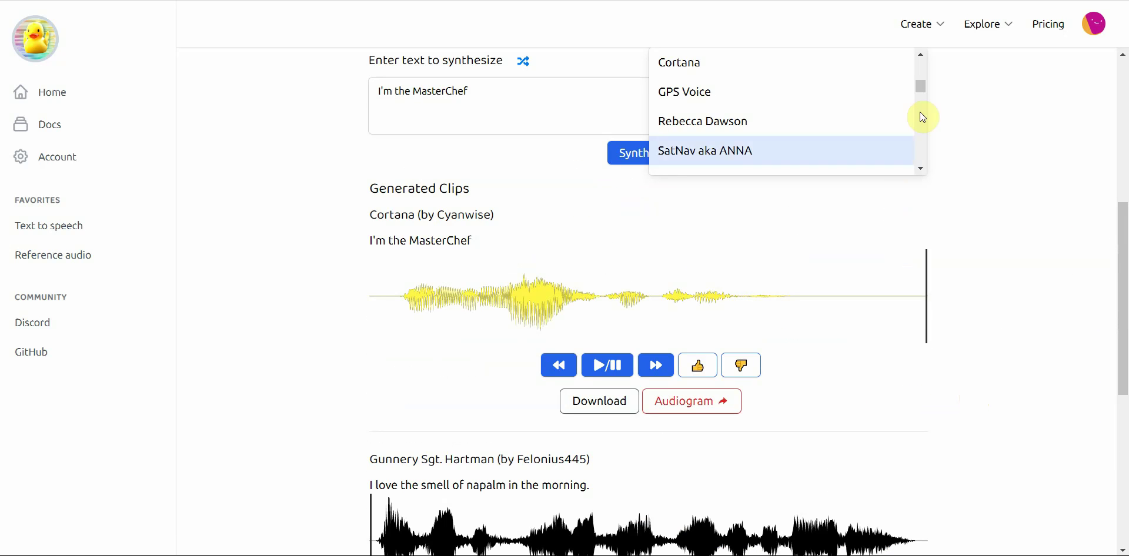
pyautogui.moveTo(920, 86); pyautogui.dragTo(921, 93)
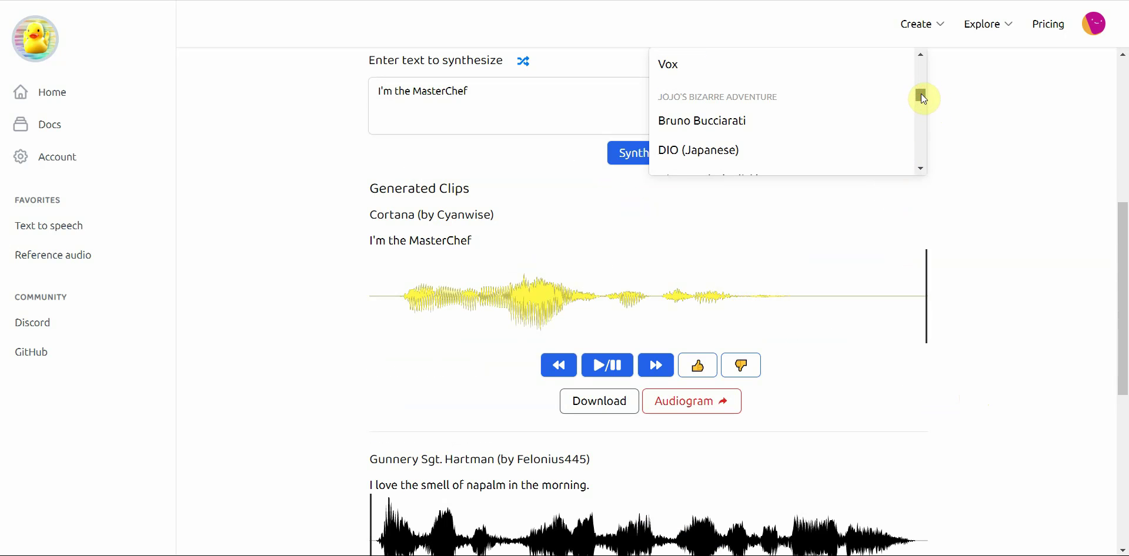
pyautogui.moveTo(1121, 244); pyautogui.dragTo(1113, 191)
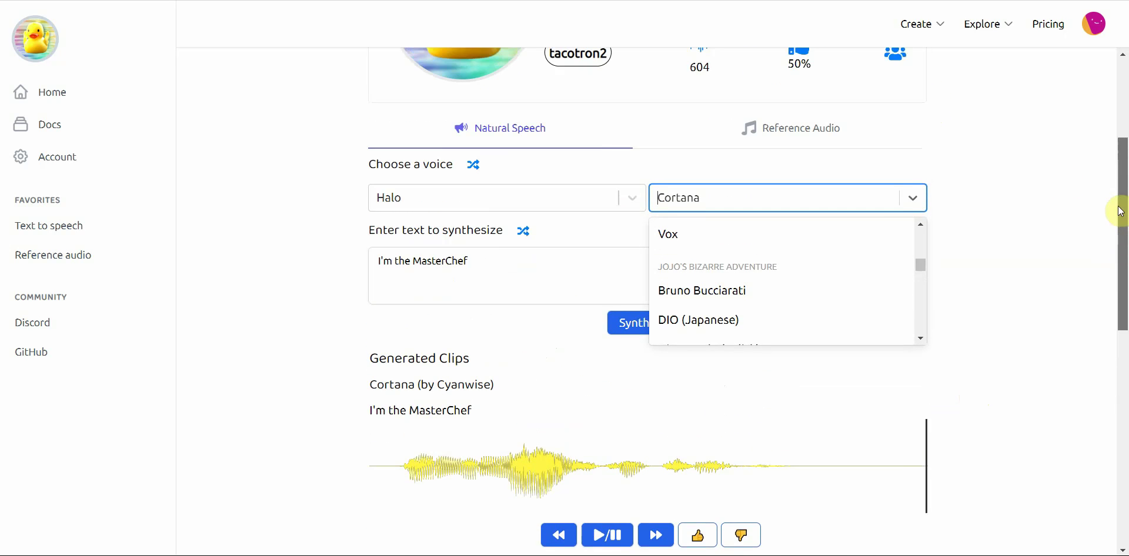
pyautogui.moveTo(917, 281)
pyautogui.mouseDown()
pyautogui.moveTo(921, 241)
pyautogui.moveTo(922, 264)
pyautogui.mouseUp()
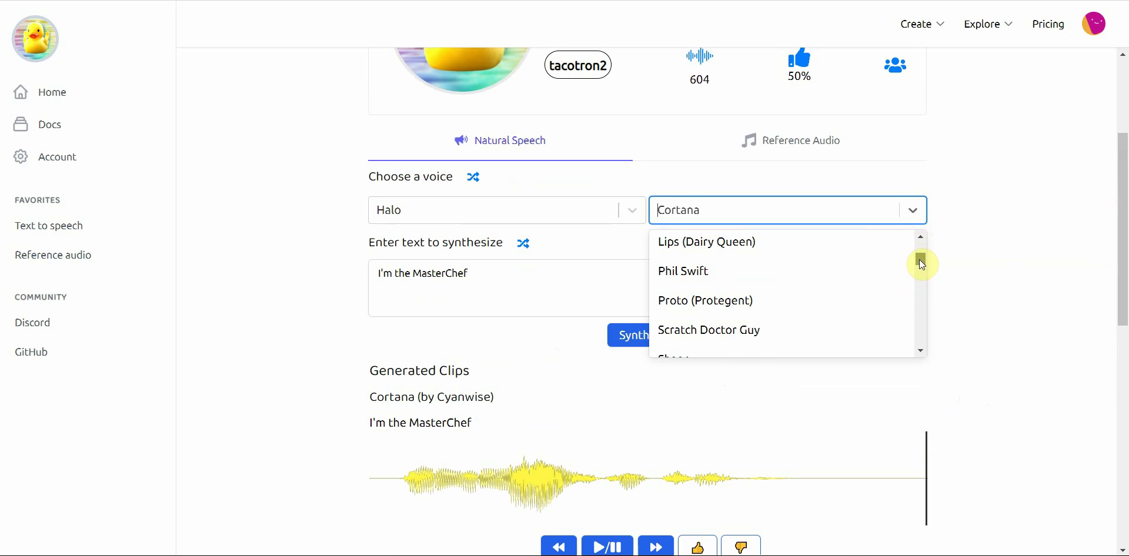
pyautogui.click(1047, 256)
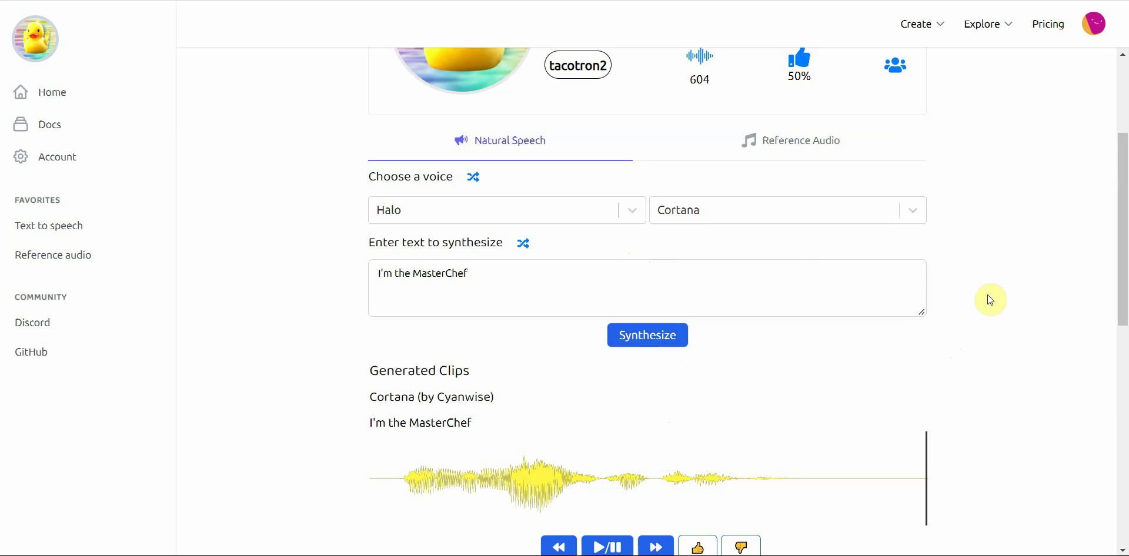
# Scroll through the Cortana voice page and go to Uberduck's Pricing page.
pyautogui.moveTo(1122, 265); pyautogui.dragTo(1122, 372)
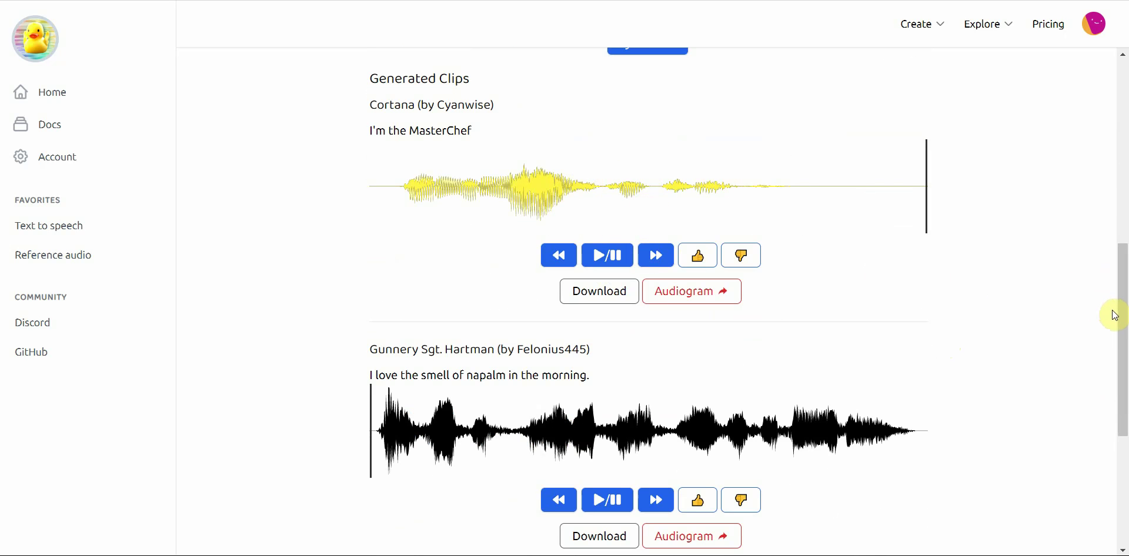
pyautogui.moveTo(1123, 264); pyautogui.dragTo(1122, 76)
pyautogui.click(1049, 24)
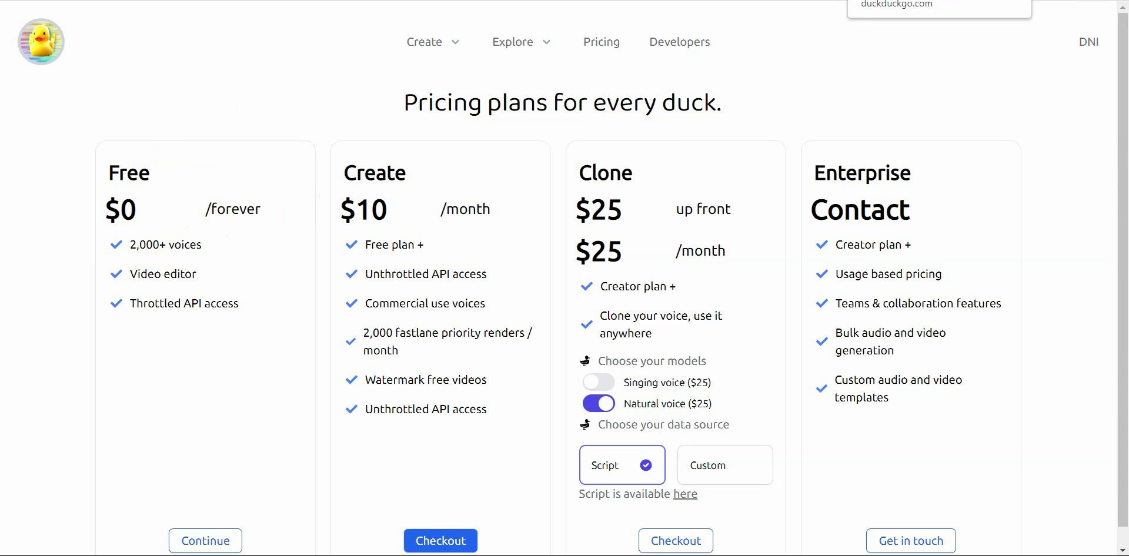
# Peek at the Speechelo image results tab, return to pricing, then go to Uberduck's main page.
pyautogui.hotkey('ctrl', 'Tab')
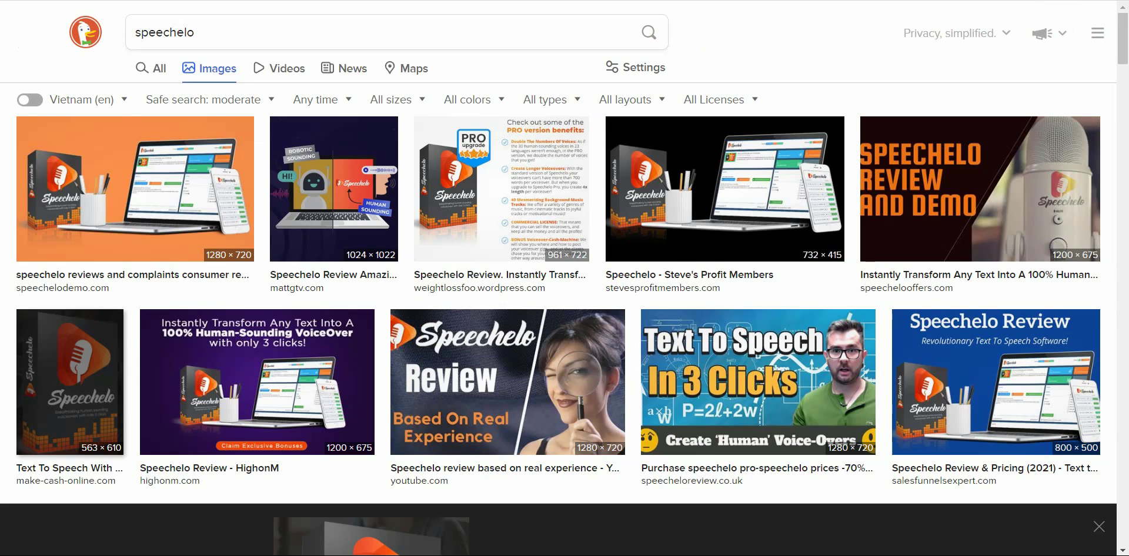
pyautogui.hotkey('ctrl', 'shift', 'Tab')
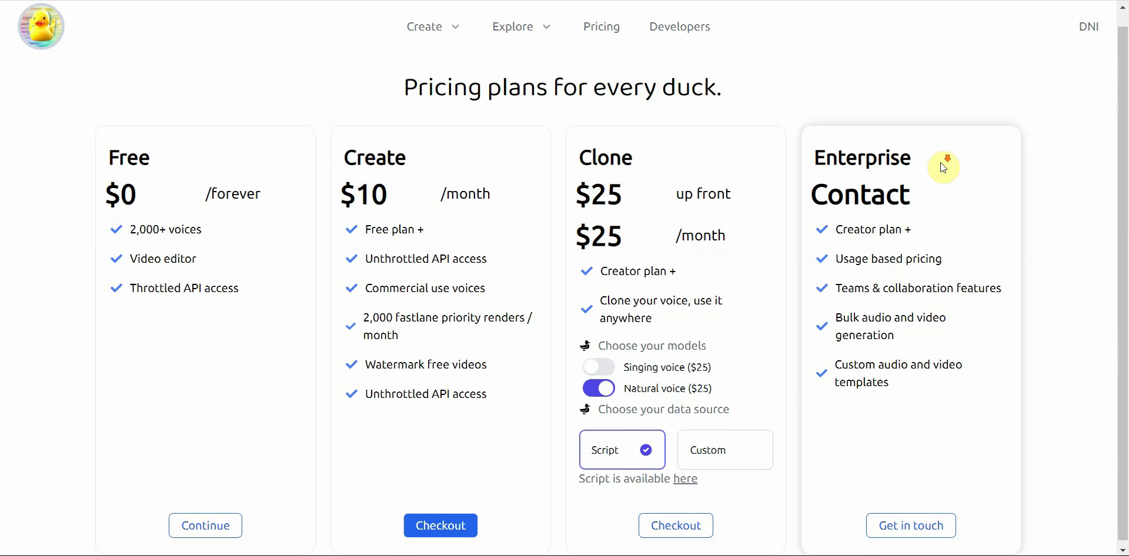
pyautogui.click(47, 47)
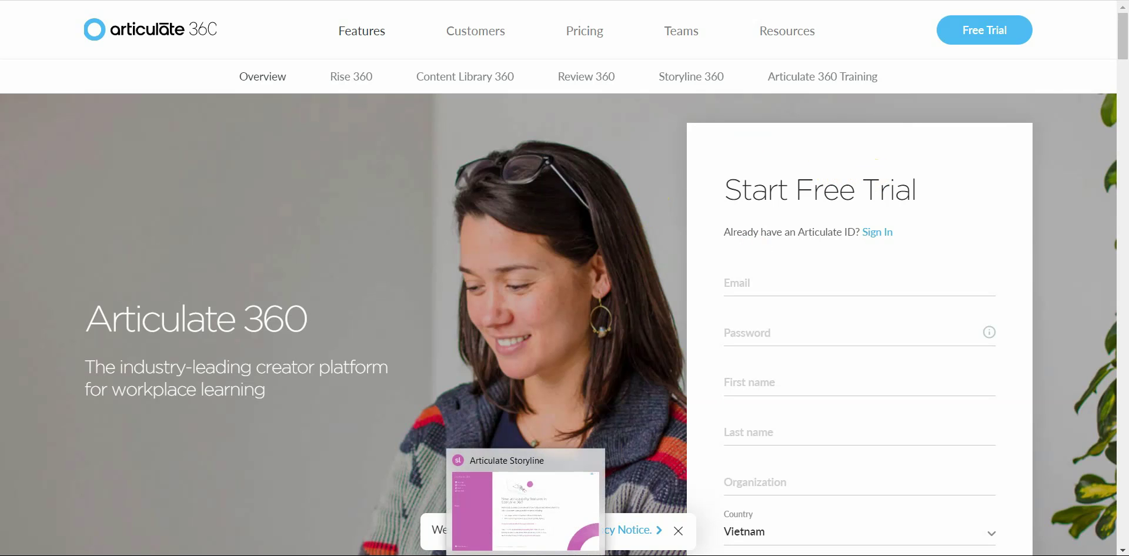
# Bring the Articulate 360 desktop app forward to launch Storyline 360.
pyautogui.click(525, 511)
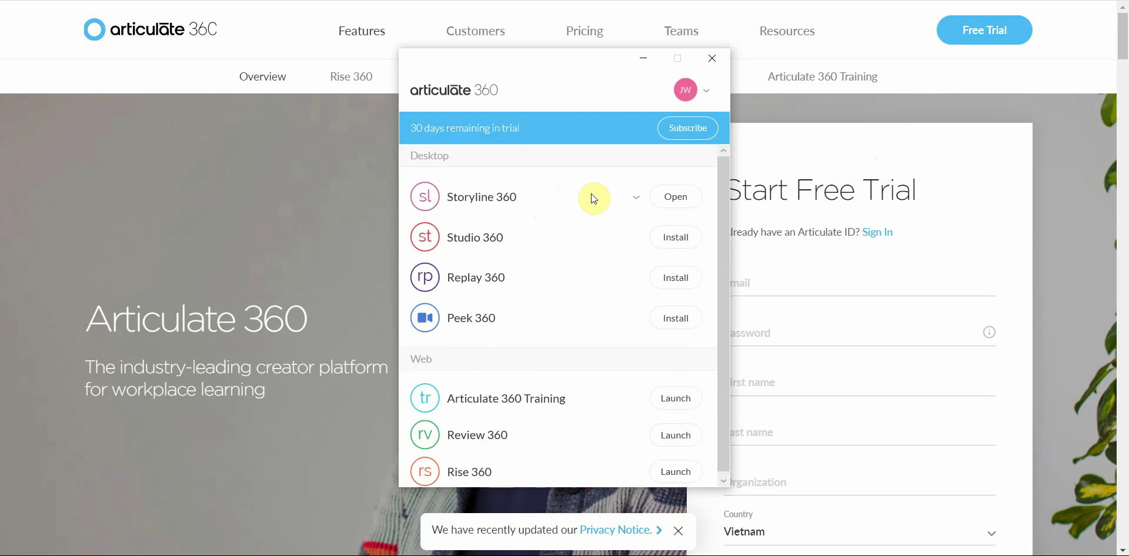
# Launch Storyline 360 and start a new untitled project.
pyautogui.click(721, 62)
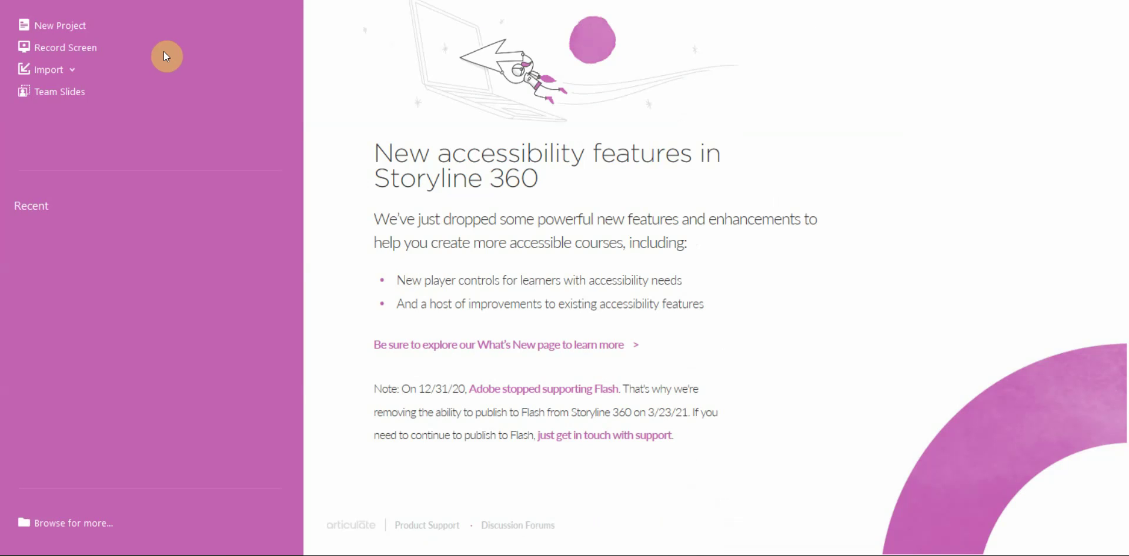
pyautogui.click(83, 28)
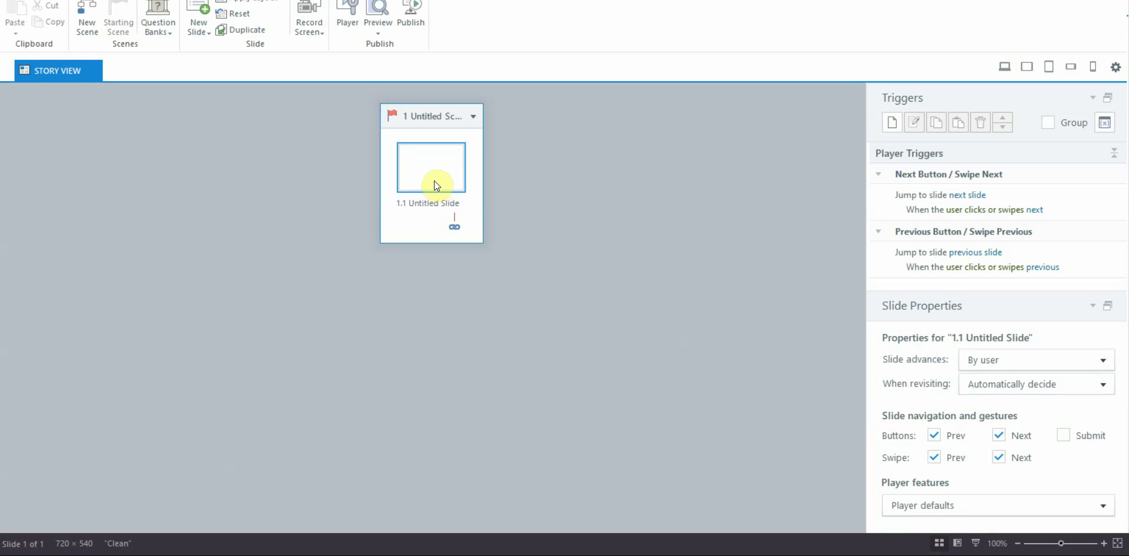
# Open blank slide 1.1 for editing in a restored, slightly moved Storyline window.
pyautogui.doubleClick(436, 181)
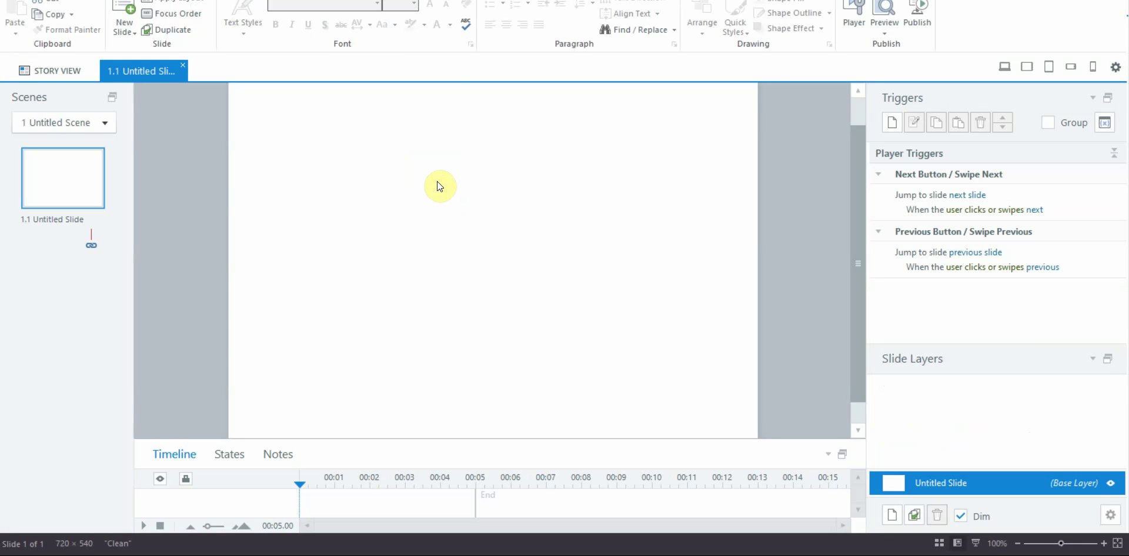
pyautogui.doubleClick(468, 12)
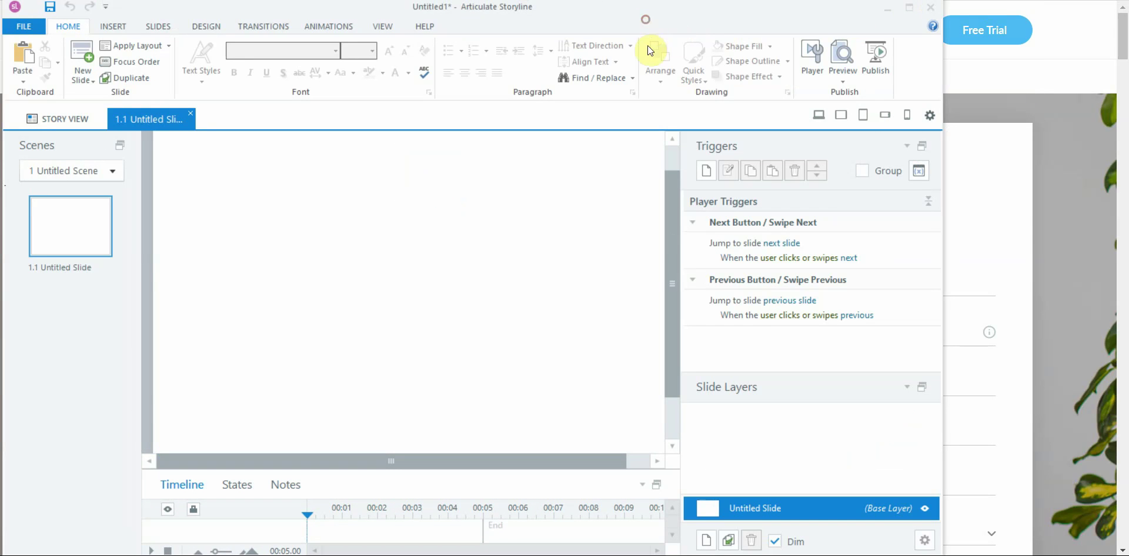
pyautogui.moveTo(635, 14); pyautogui.dragTo(712, 27)
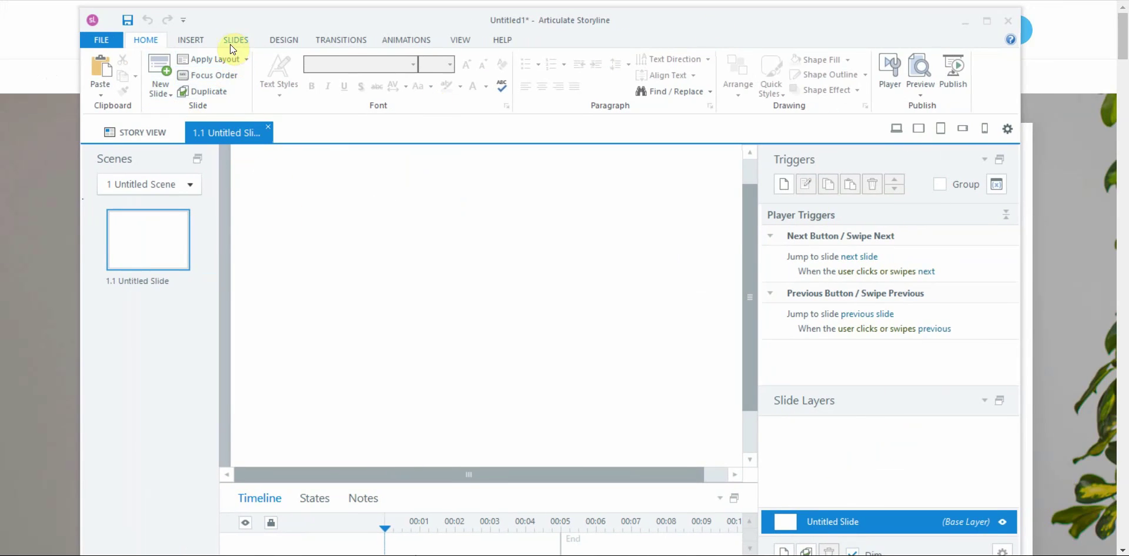
# Open the Insert Text-to-Speech dialog from the Insert tab's Audio menu.
pyautogui.click(193, 38)
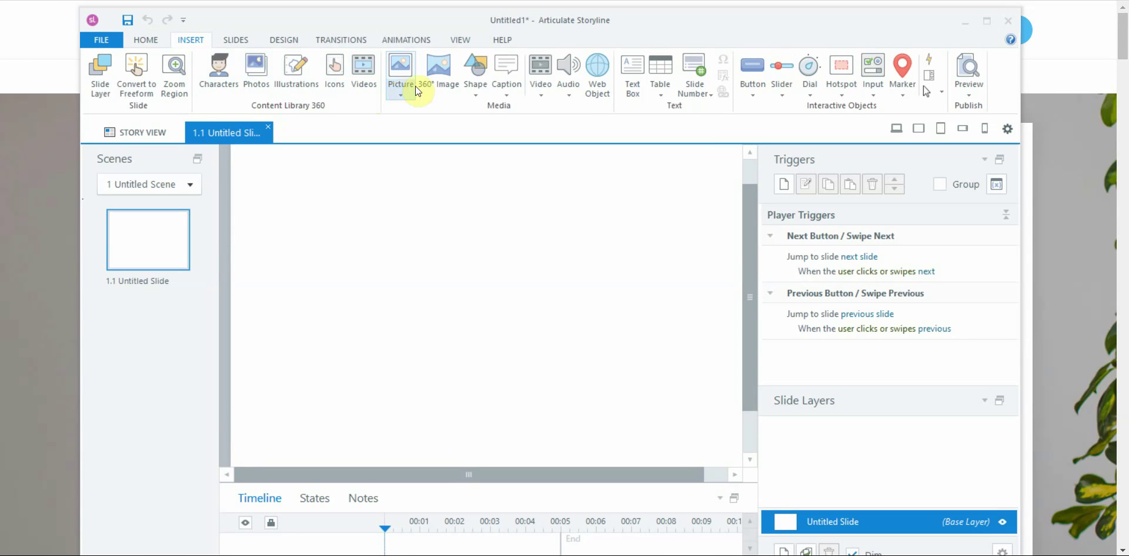
pyautogui.click(565, 92)
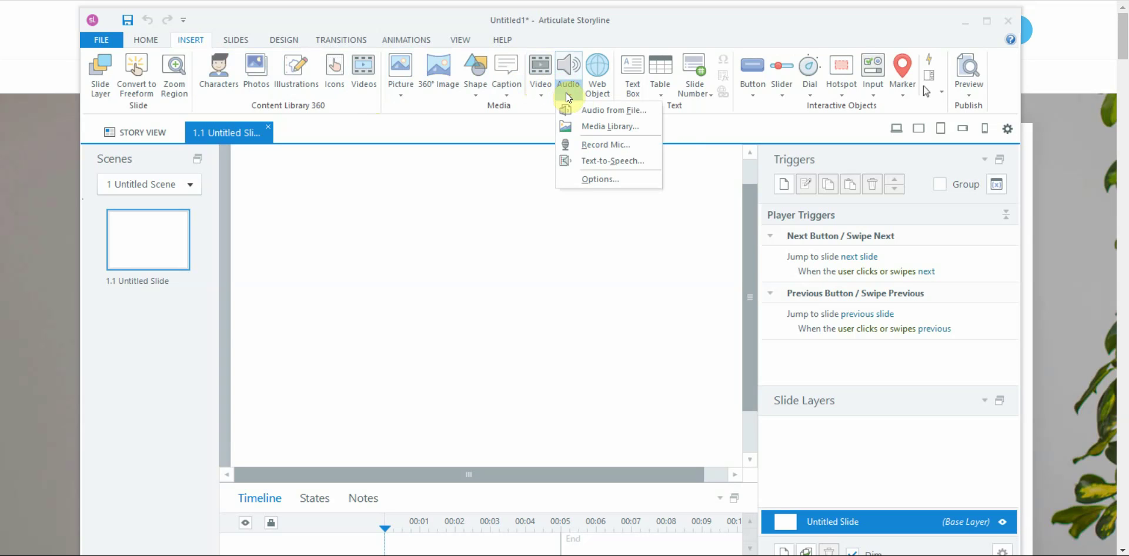
pyautogui.click(601, 163)
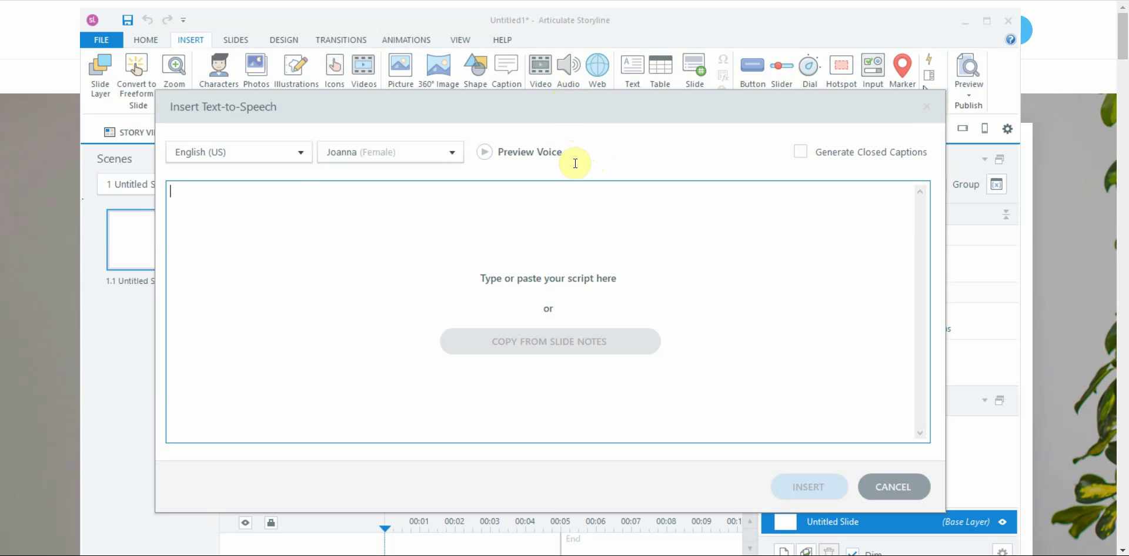
# Keep English (US) as the narration language and preview the Joanna voice.
pyautogui.click(301, 156)
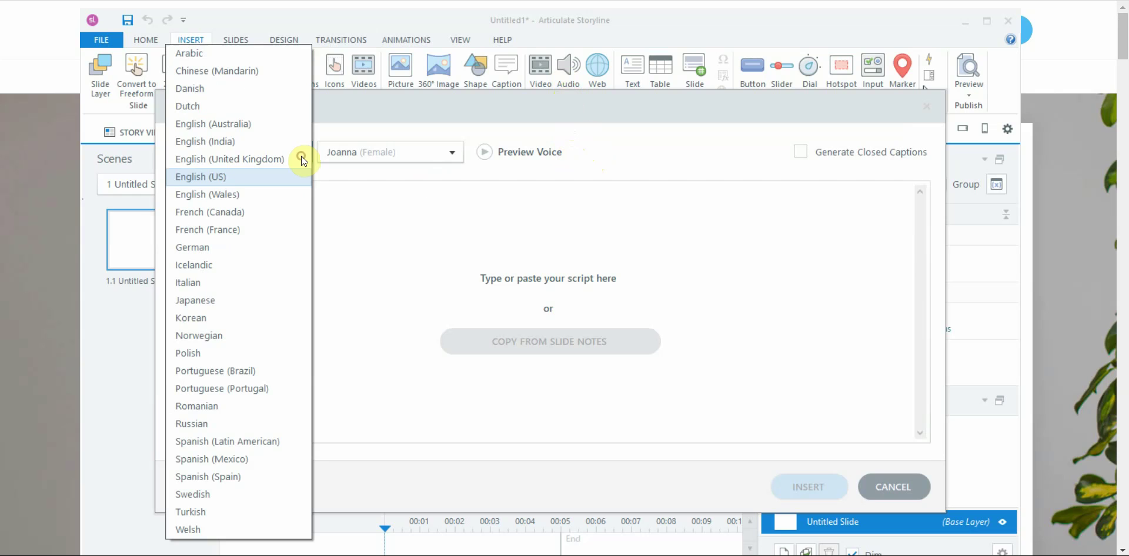
pyautogui.click(263, 176)
pyautogui.click(481, 151)
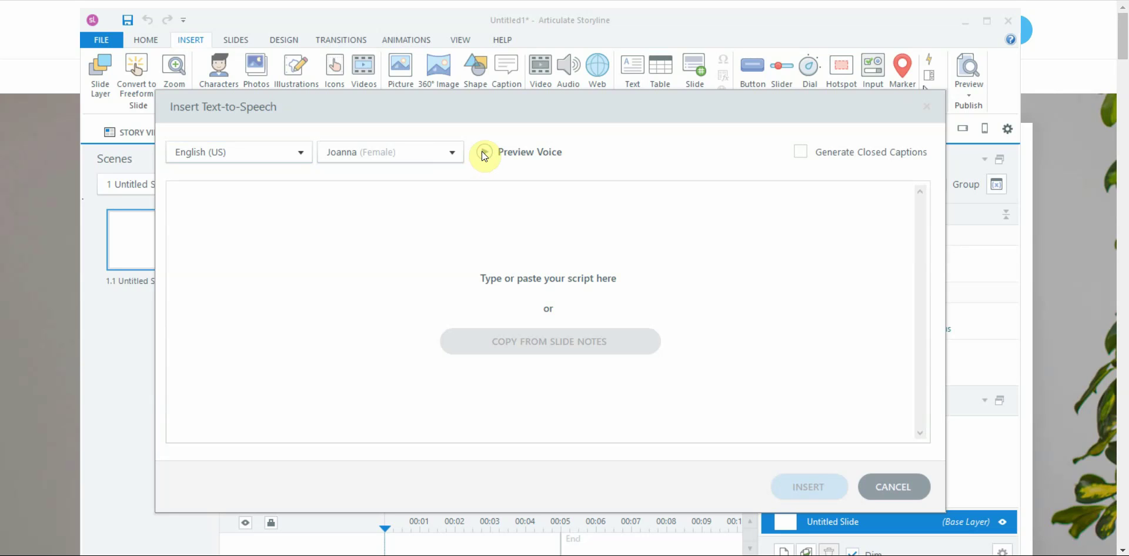
# Preview the Justin (Male) voice, then switch to Kendra (Female) and preview it.
pyautogui.click(452, 153)
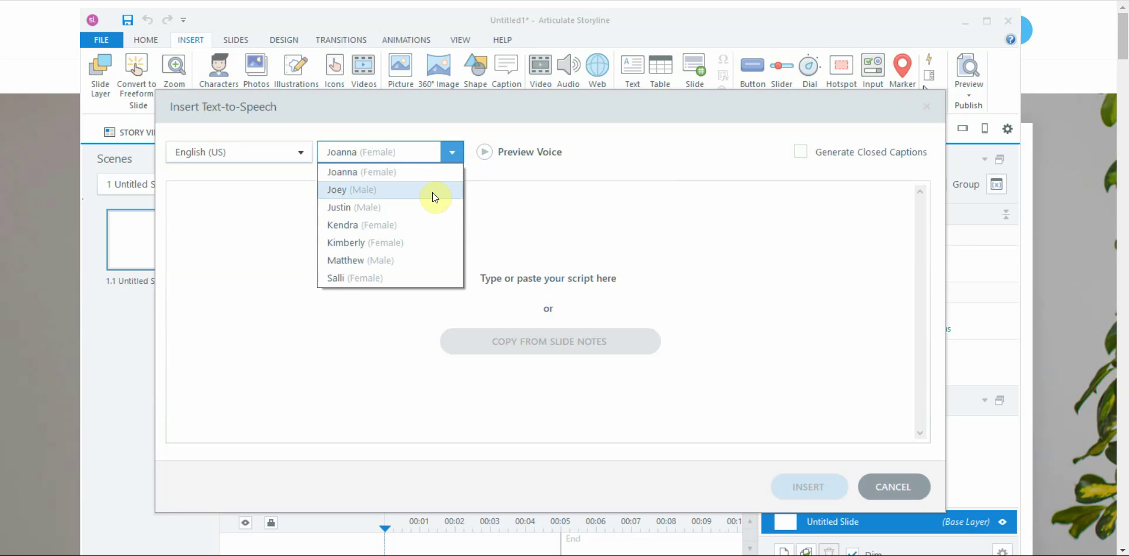
pyautogui.press('Up')
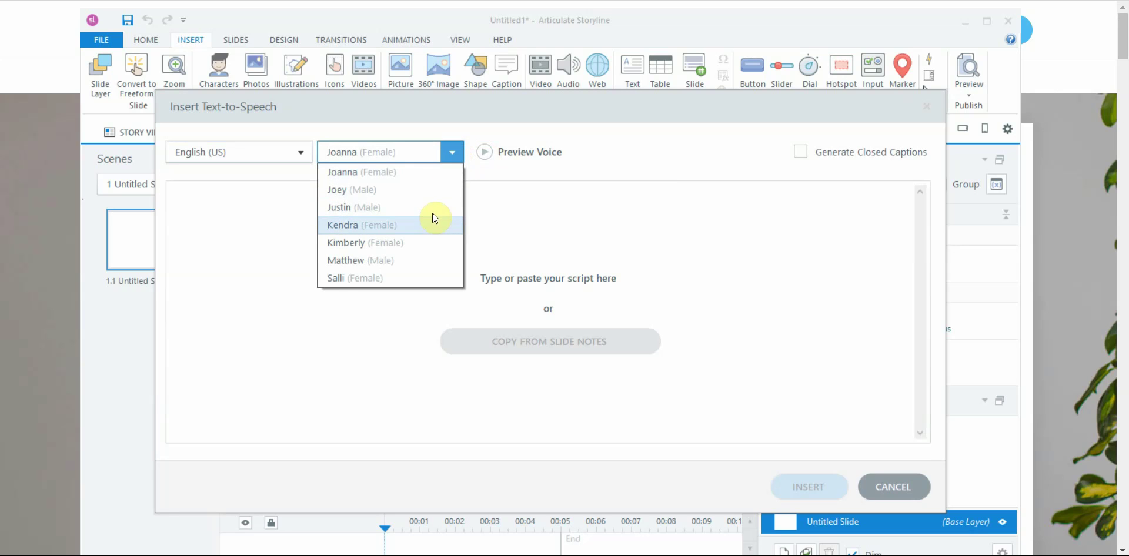
pyautogui.click(432, 207)
pyautogui.click(489, 154)
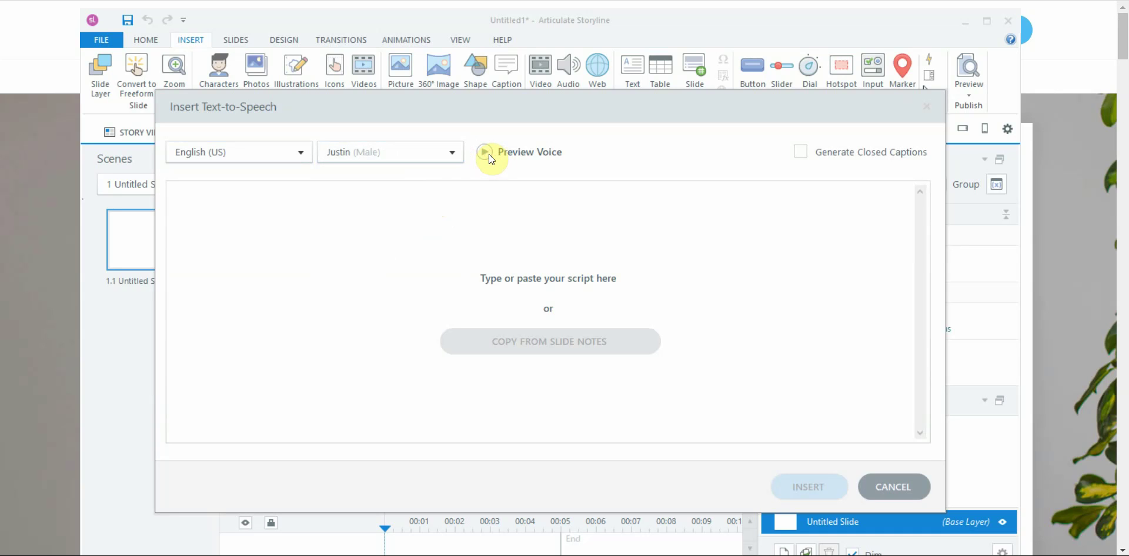
pyautogui.click(452, 153)
pyautogui.click(422, 224)
pyautogui.click(490, 151)
# Switch the language to English (India) and preview the Raveena voice.
pyautogui.click(281, 149)
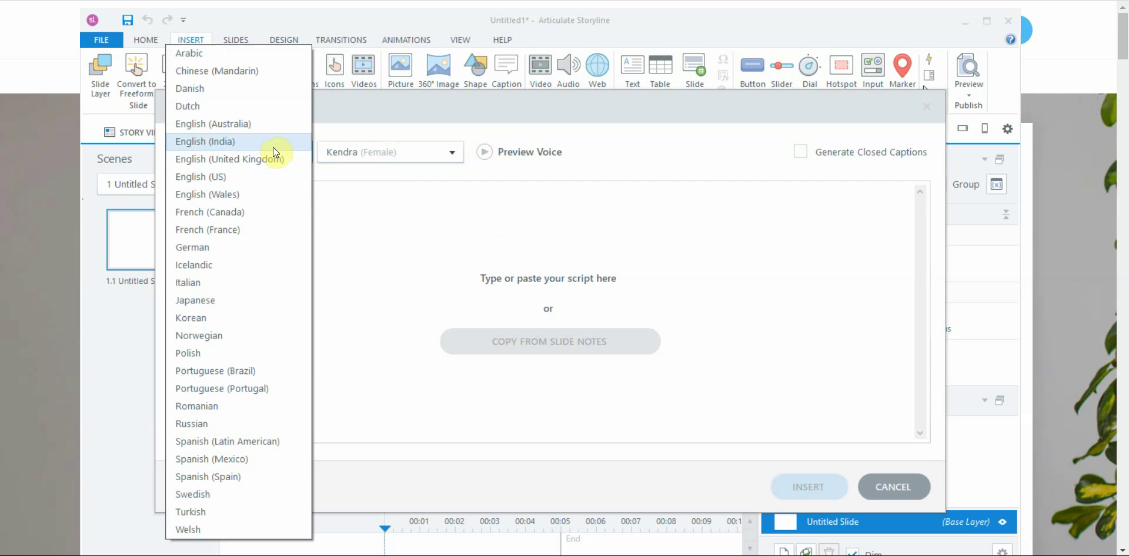
pyautogui.click(273, 147)
pyautogui.click(484, 152)
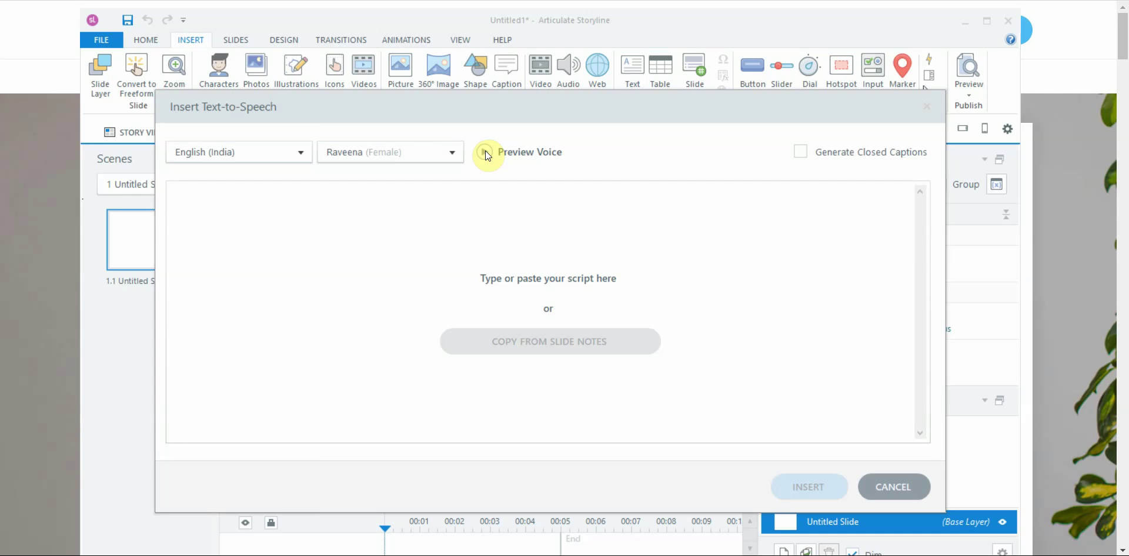
# Preview the Russell voice in English (Australia), then switch the language to Spanish (Mexico).
pyautogui.click(305, 163)
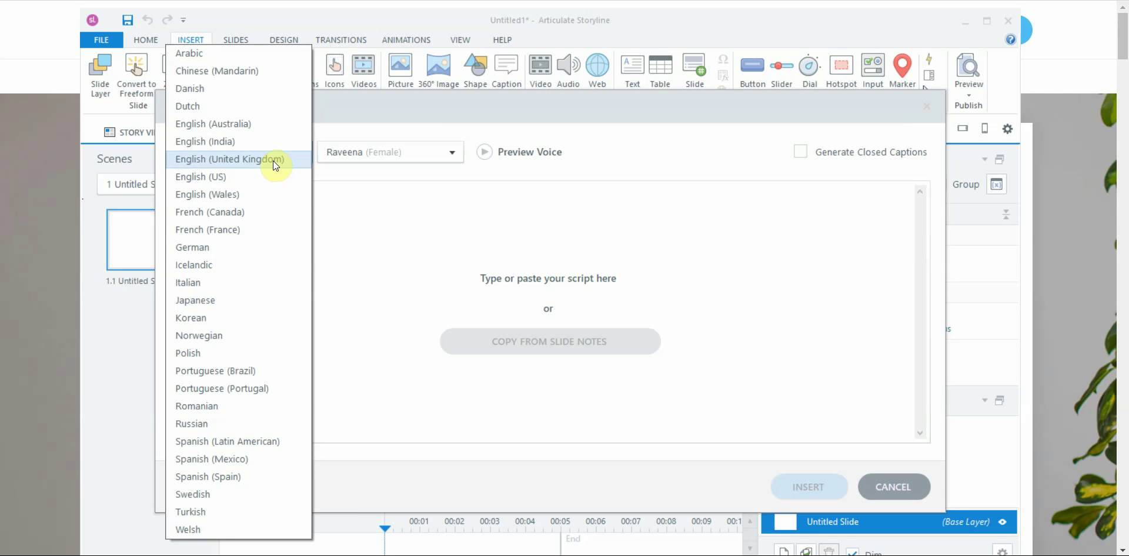
pyautogui.click(270, 129)
pyautogui.click(486, 153)
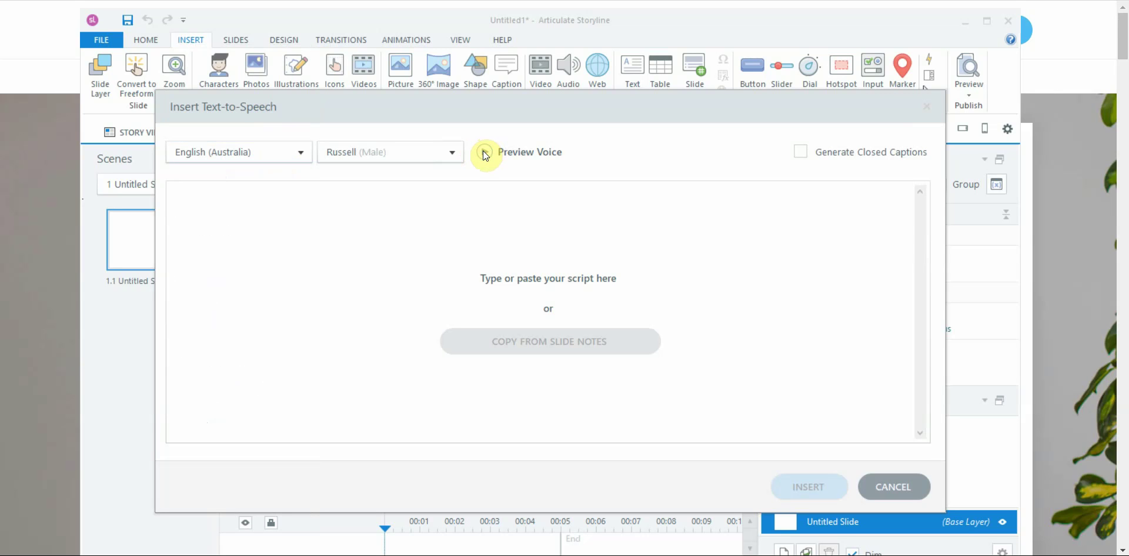
pyautogui.click(306, 154)
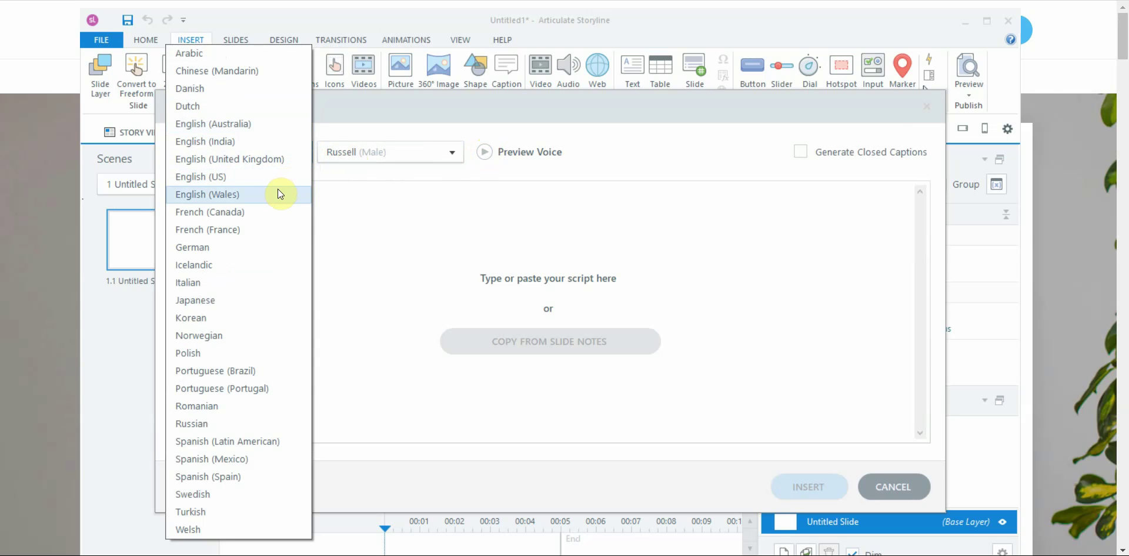
pyautogui.click(274, 461)
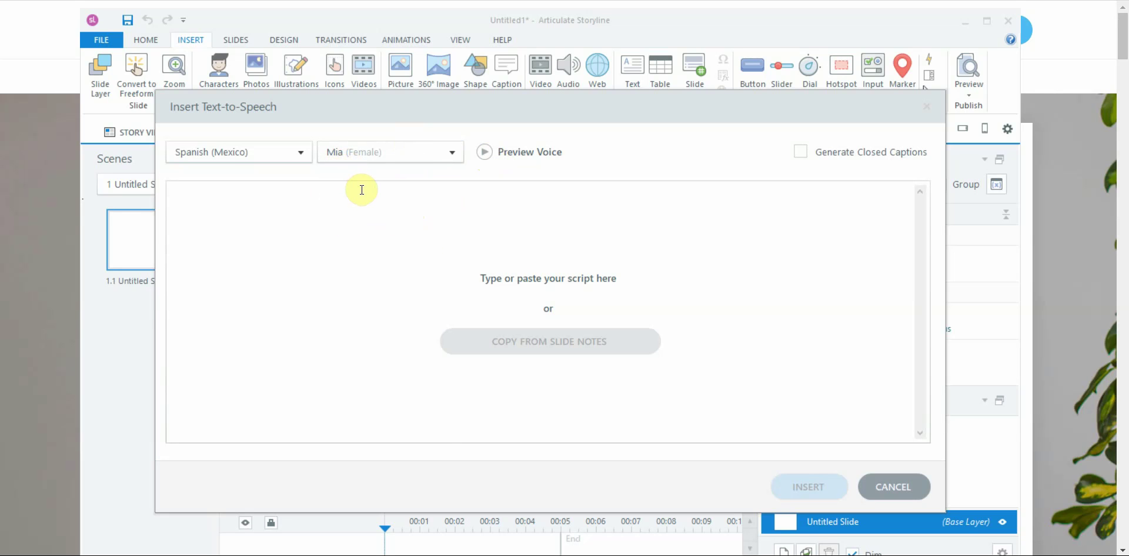
pyautogui.click(304, 156)
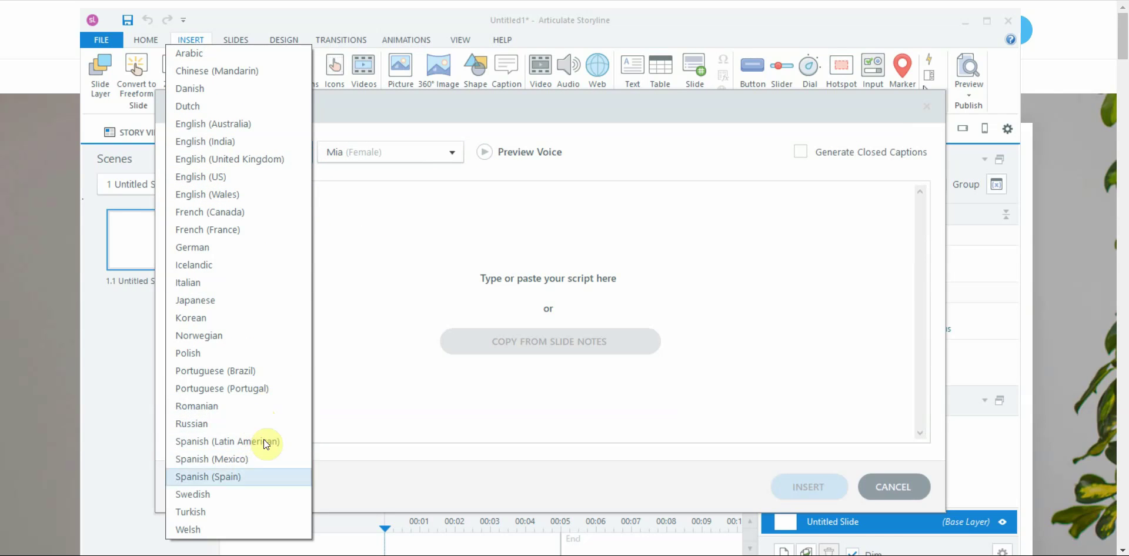
pyautogui.press('Up')
pyautogui.press('Up')
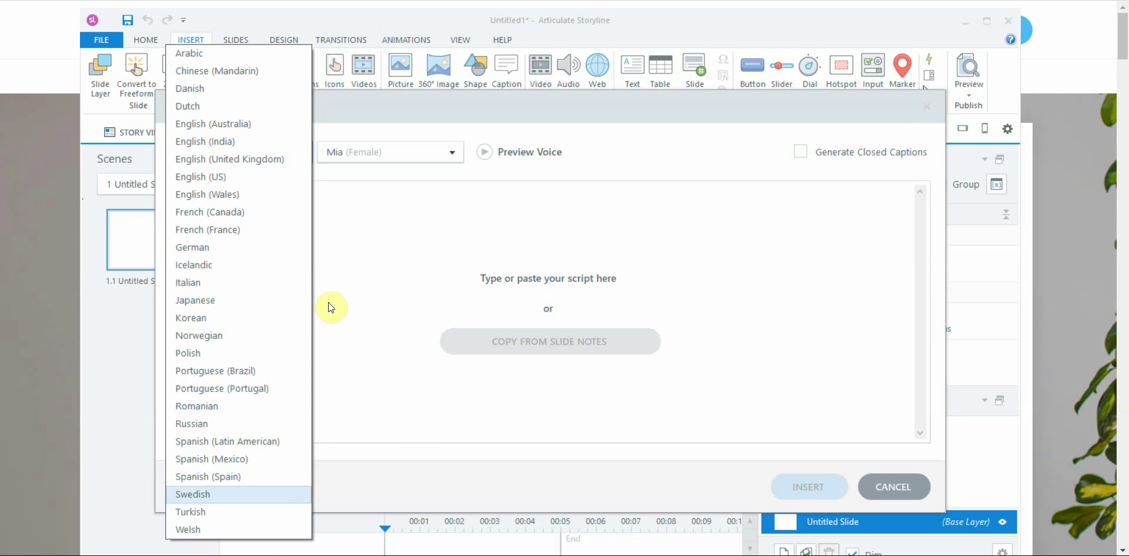
pyautogui.click(336, 254)
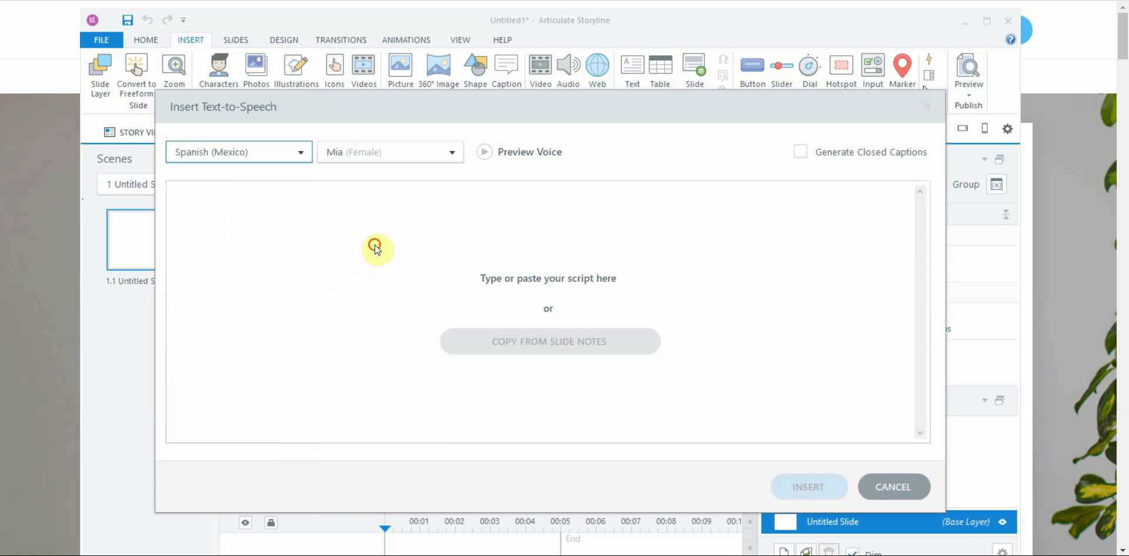
pyautogui.click(395, 219)
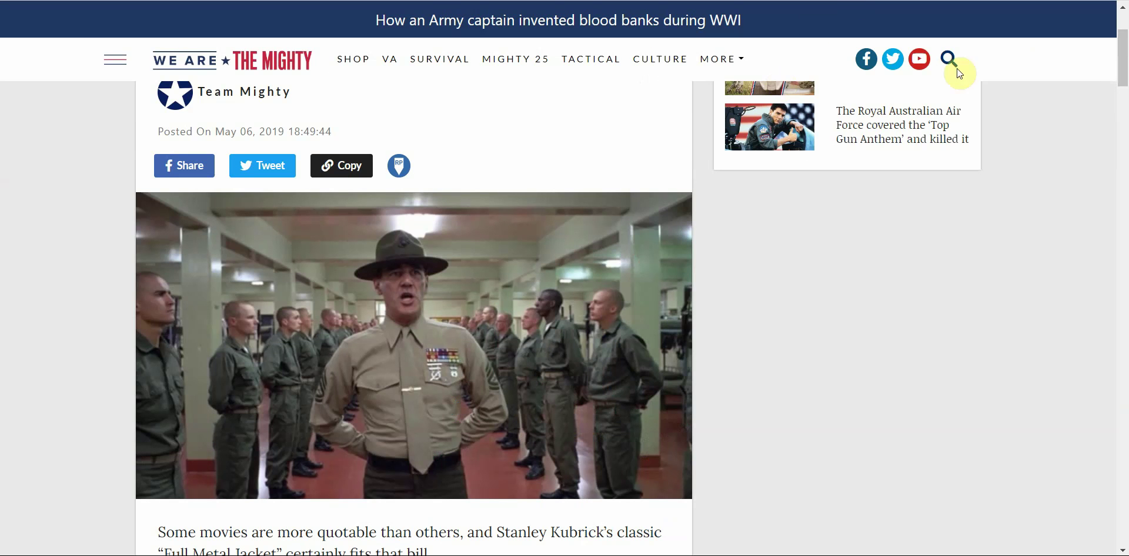
pyautogui.moveTo(1122, 58); pyautogui.dragTo(1122, 80)
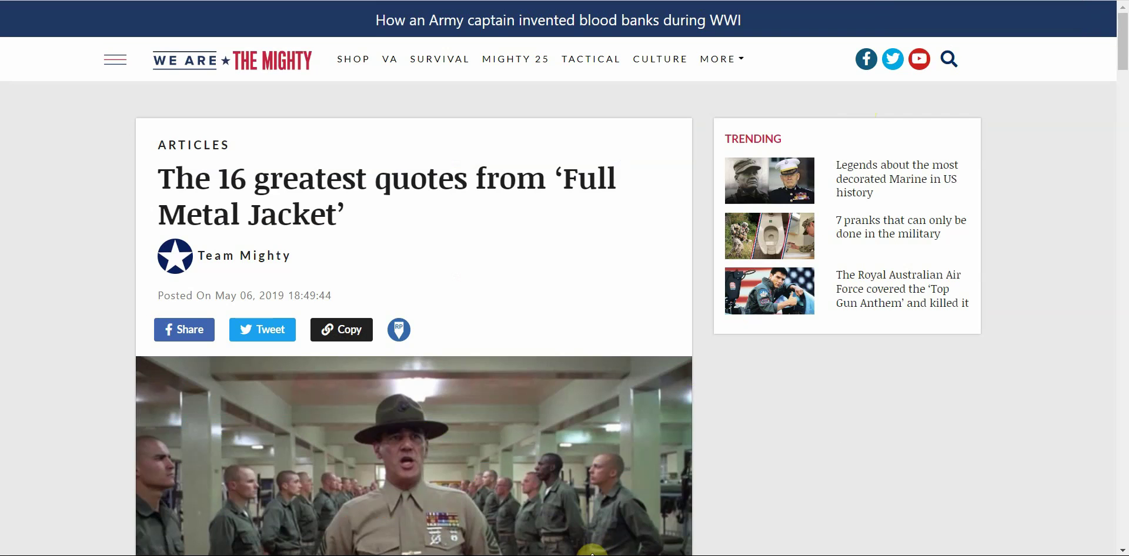
pyautogui.scroll(-10, 852, 377)
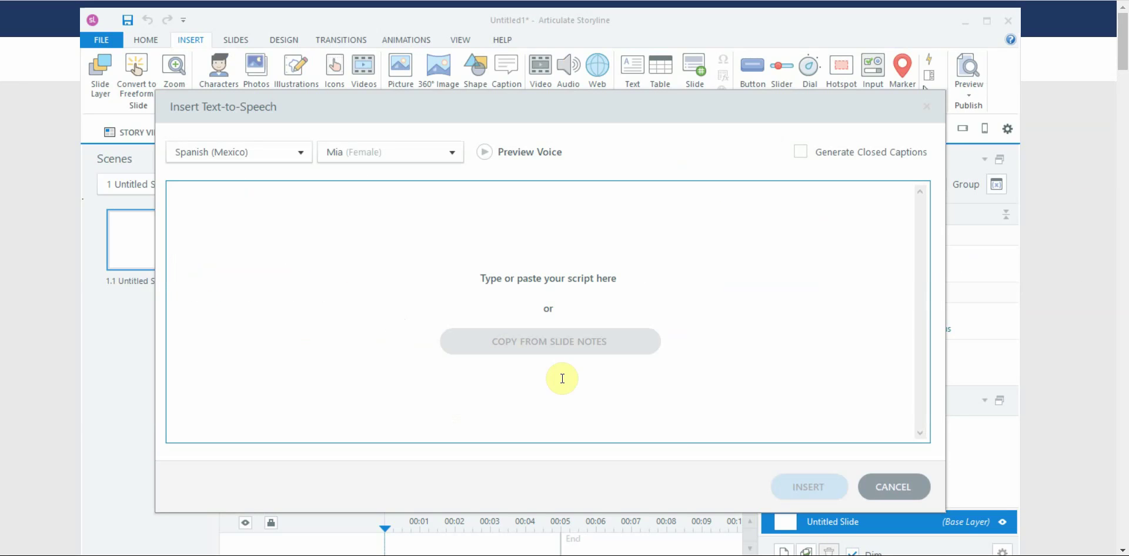
# Paste the two Full Metal Jacket article paragraphs as the script and insert the narration.
pyautogui.click(284, 210)
pyautogui.click(388, 201)
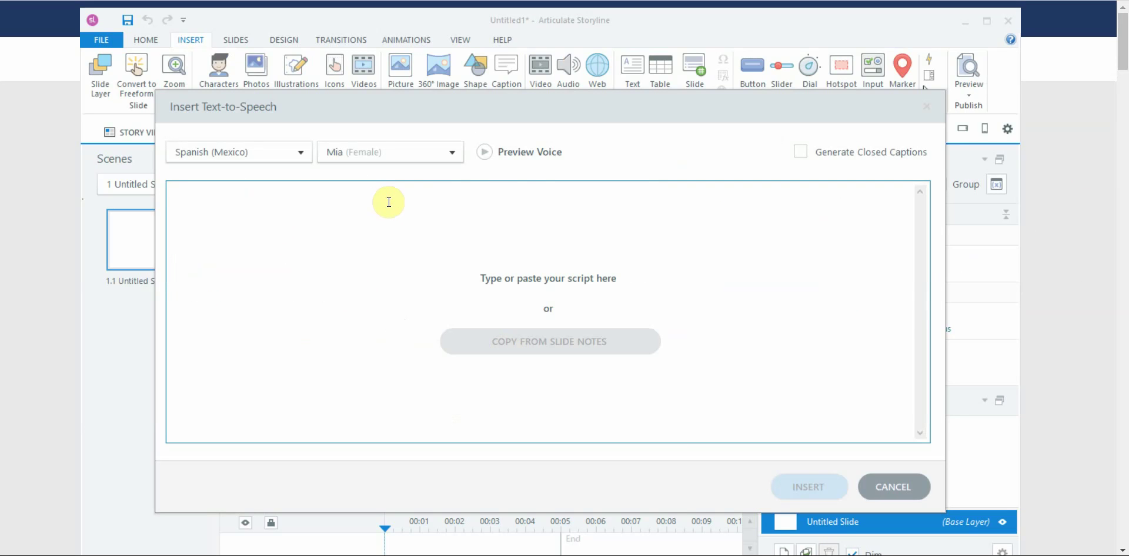
pyautogui.hotkey('ctrl', 'v')
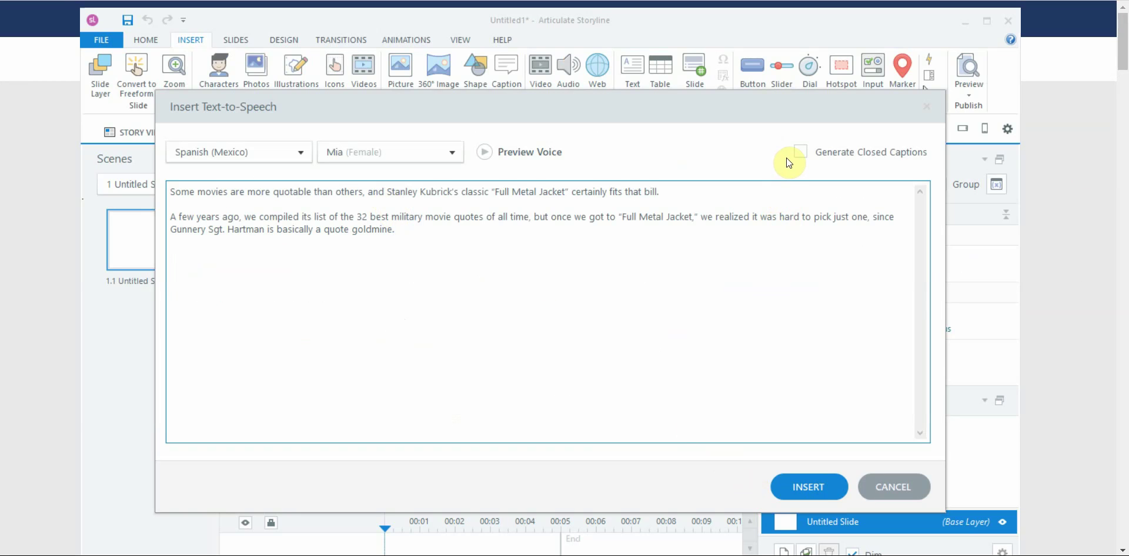
pyautogui.click(803, 487)
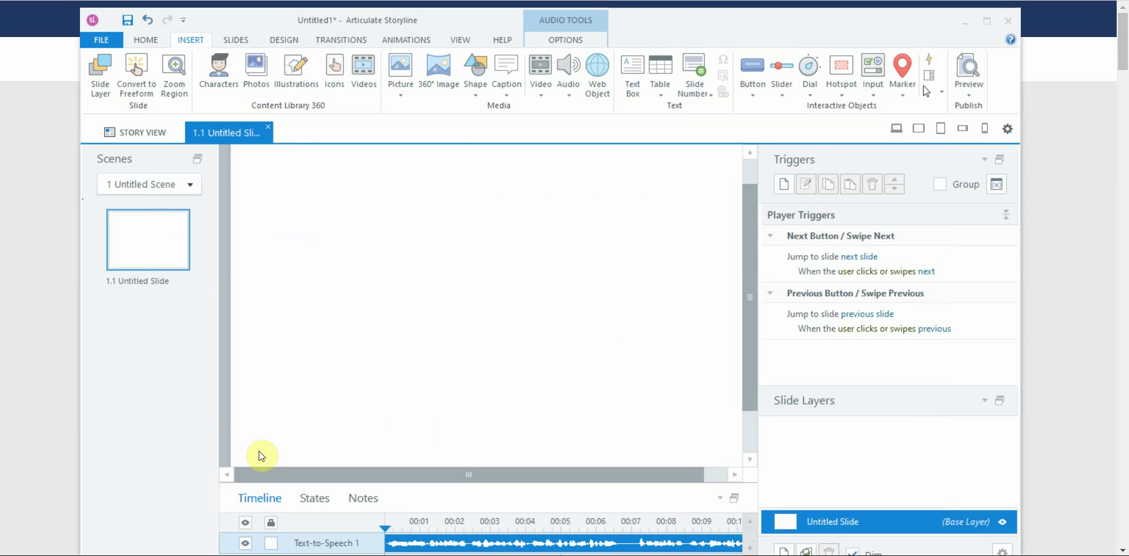
pyautogui.click(405, 546)
pyautogui.doubleClick(405, 545)
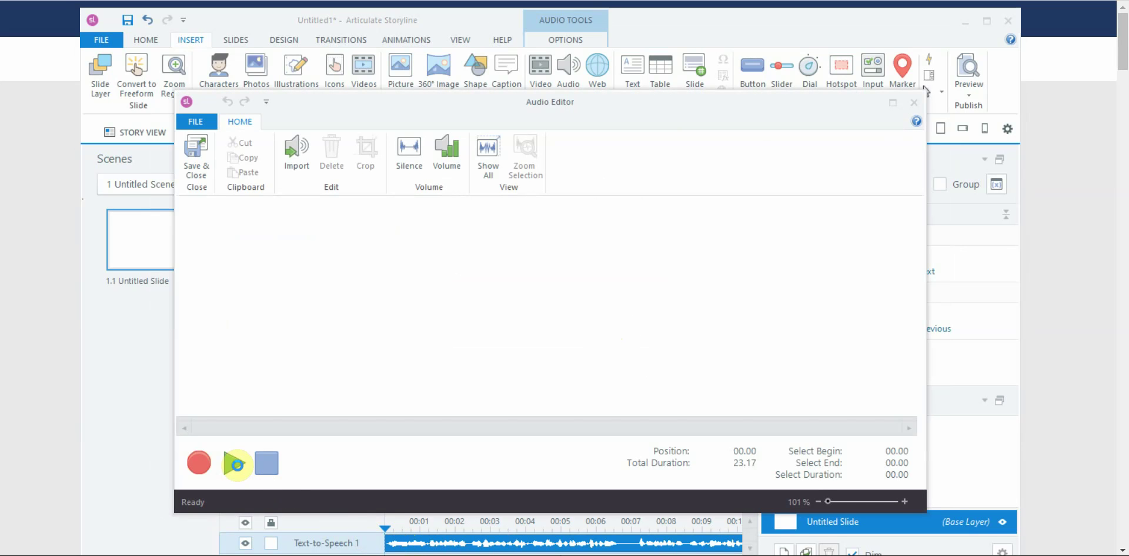
pyautogui.click(234, 466)
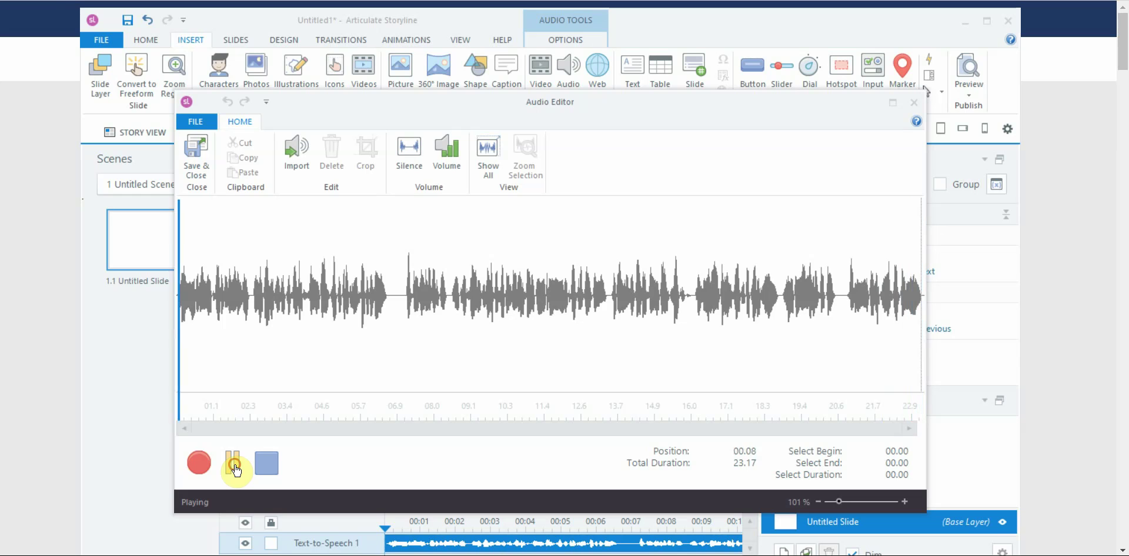
pyautogui.click(913, 103)
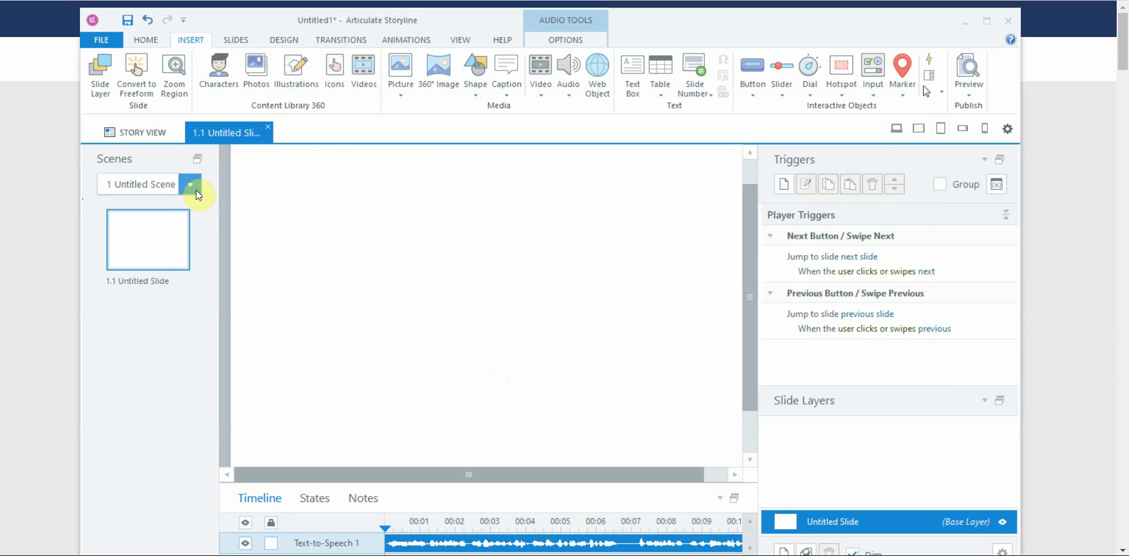
# Open the Text-to-Speech 1 narration in the Audio Editor and scrub its playhead.
pyautogui.moveTo(750, 402); pyautogui.dragTo(751, 415)
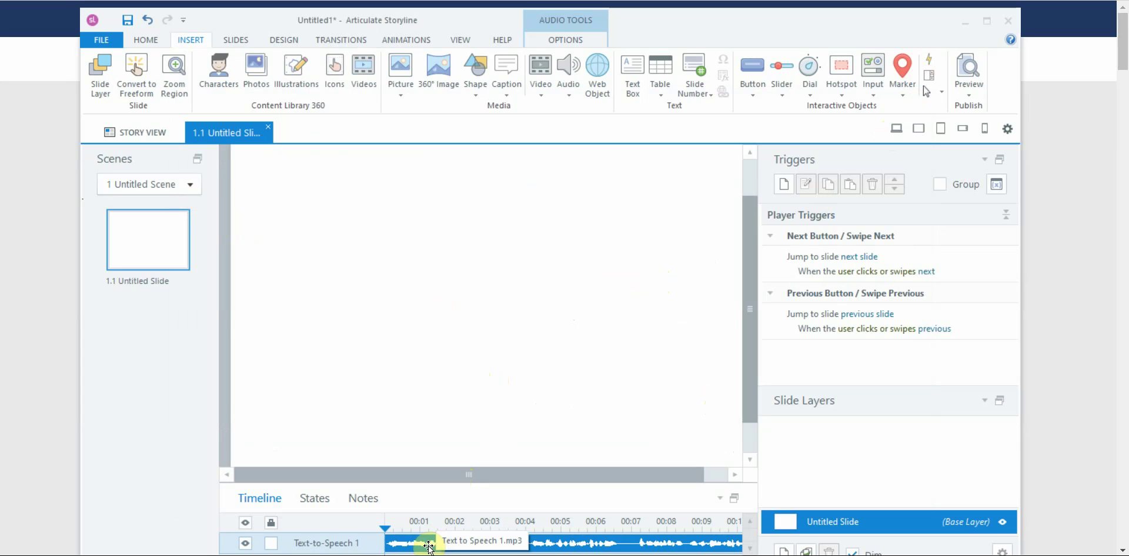
pyautogui.doubleClick(425, 544)
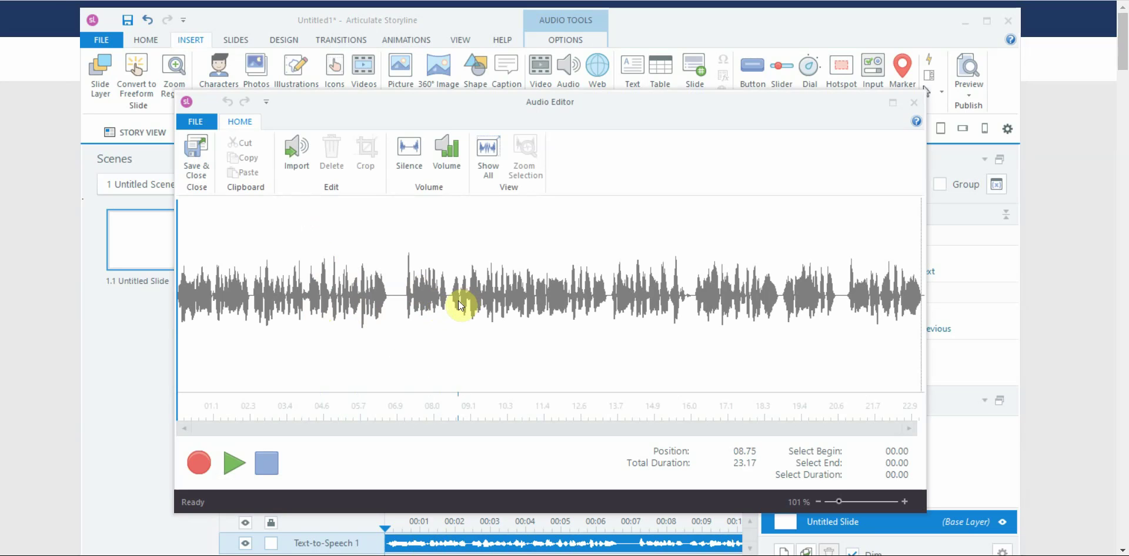
pyautogui.click(429, 248)
pyautogui.click(358, 203)
# Import the 'tts360 demo' audio file from the Desktop.
pyautogui.click(307, 142)
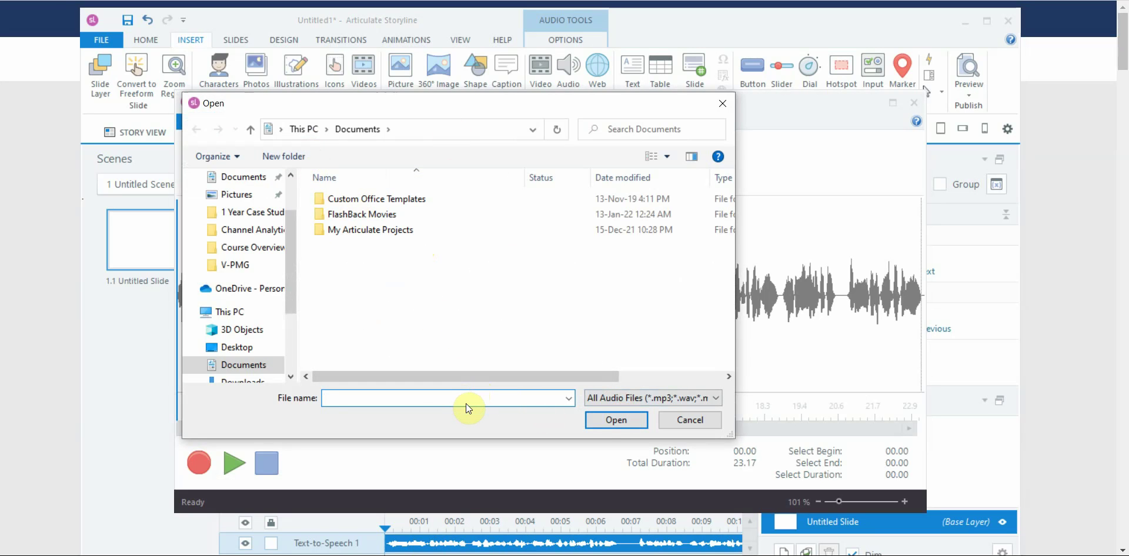
pyautogui.write('tts360 demo')
pyautogui.click(255, 345)
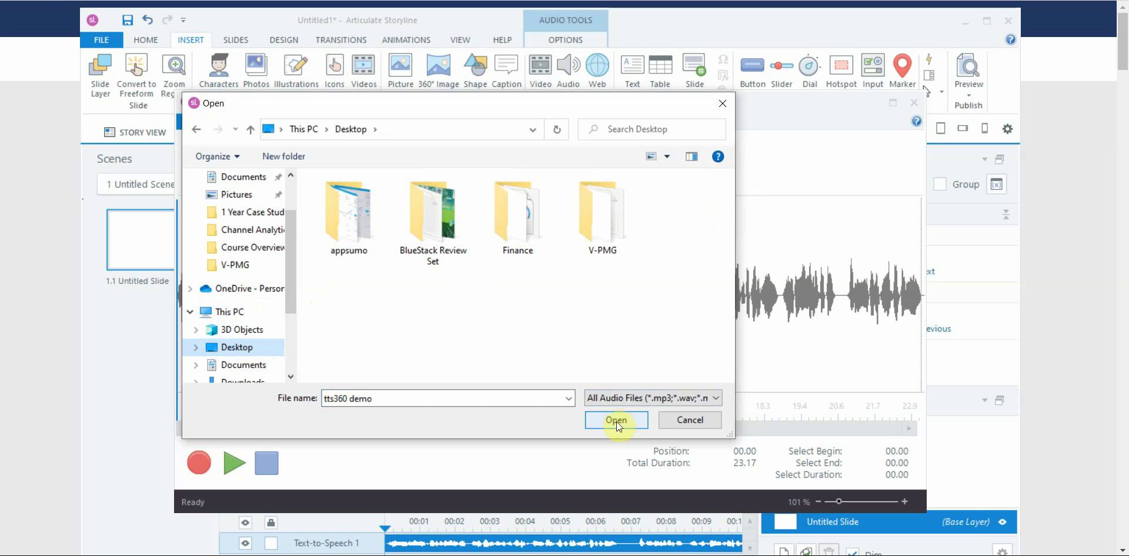
pyautogui.click(673, 423)
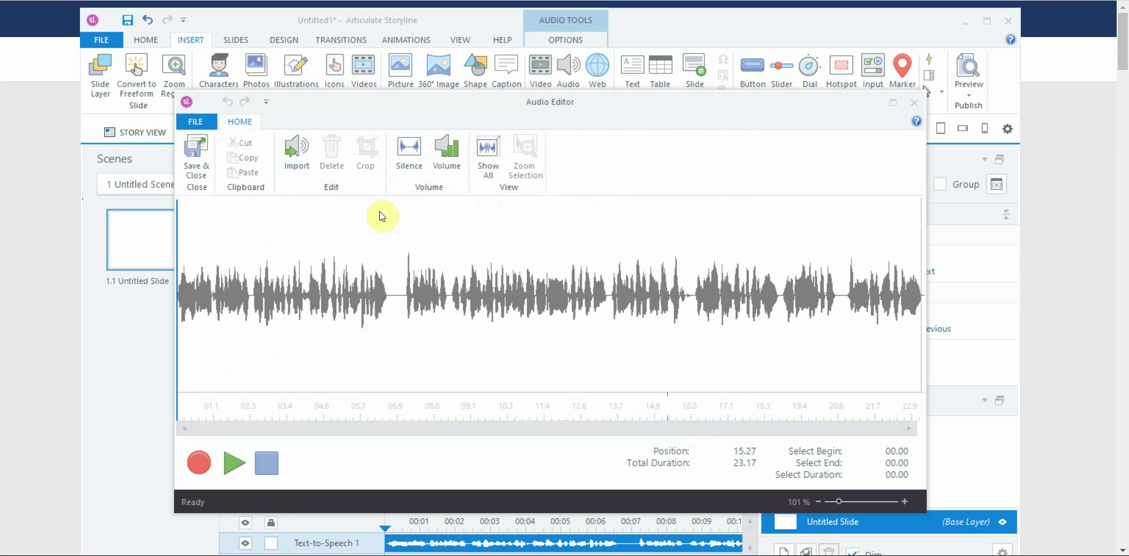
# Export the narration from the Audio Editor to the Desktop as Sound1.
pyautogui.click(197, 120)
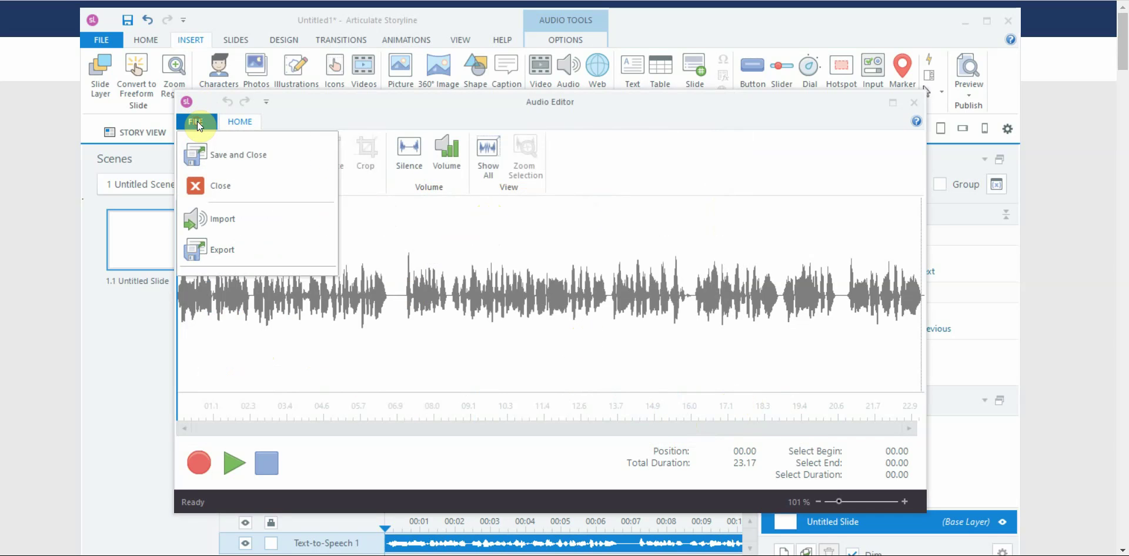
pyautogui.click(224, 246)
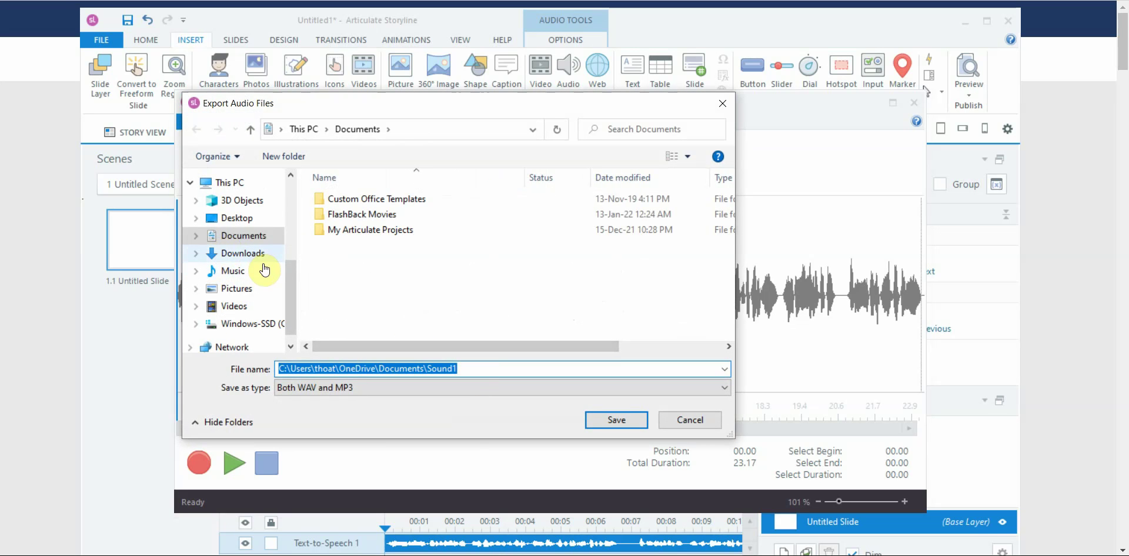
pyautogui.click(239, 218)
pyautogui.click(360, 366)
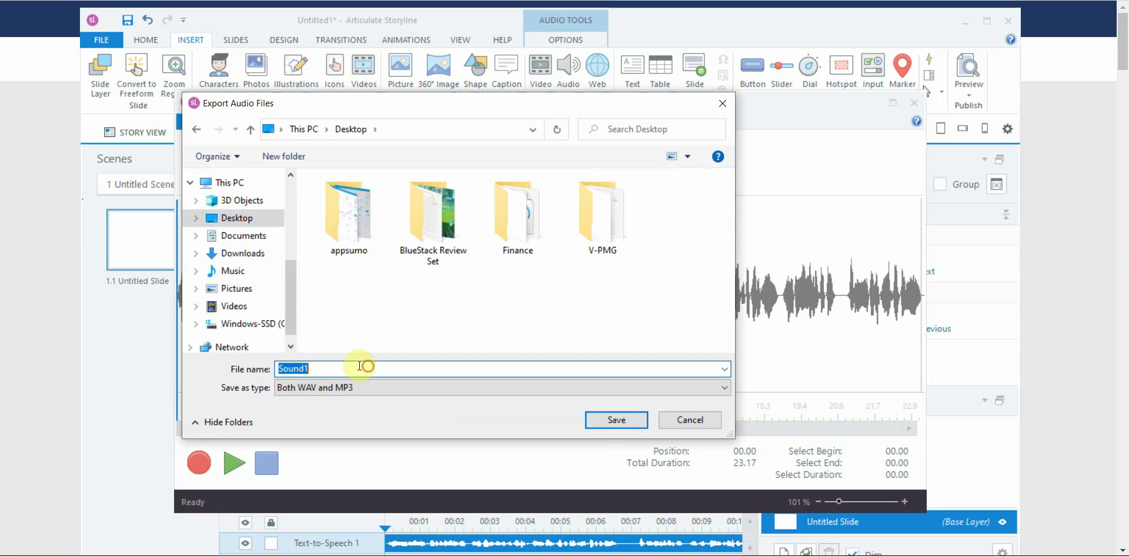
pyautogui.click(619, 421)
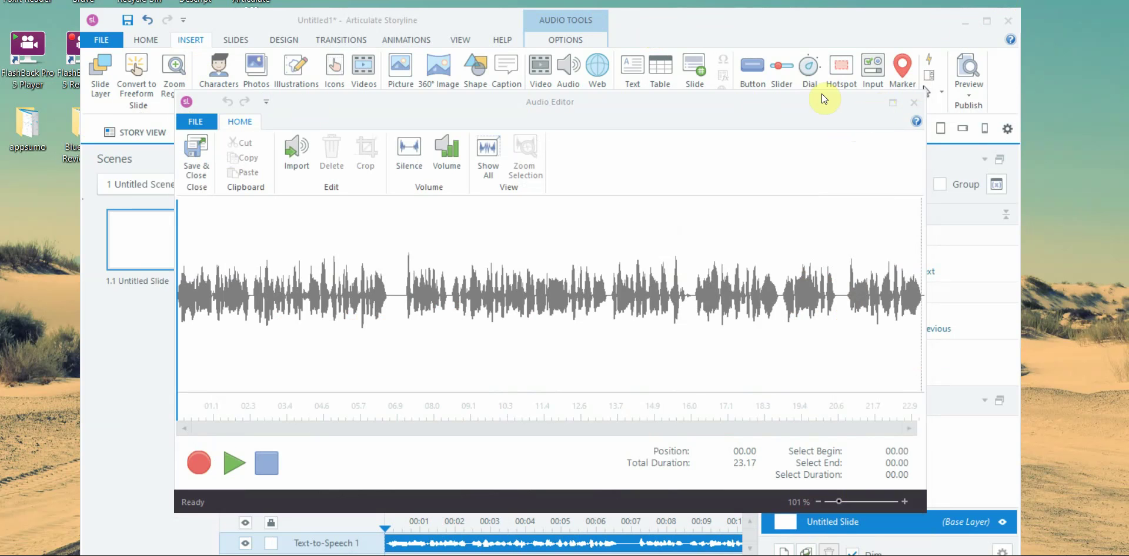
# Close the Audio Editor, minimize Storyline and open File Explorer.
pyautogui.click(909, 101)
pyautogui.click(967, 25)
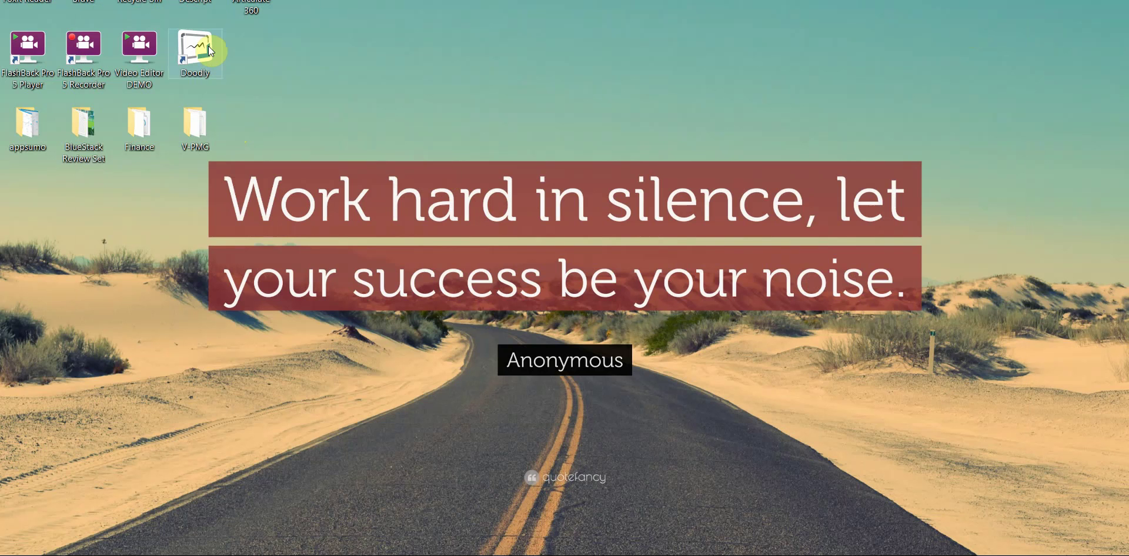
pyautogui.press('super')
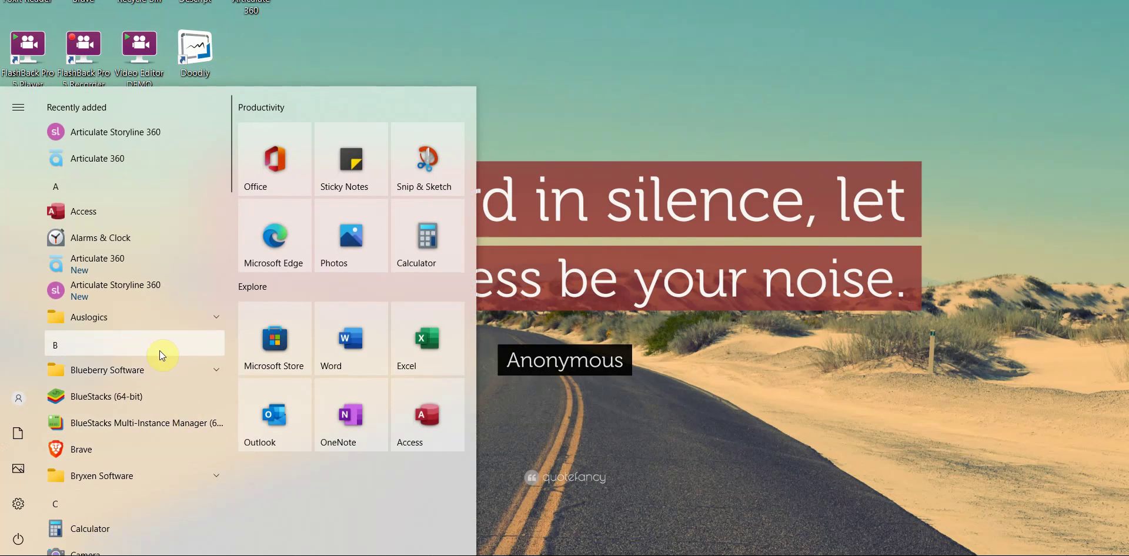
pyautogui.click(575, 407)
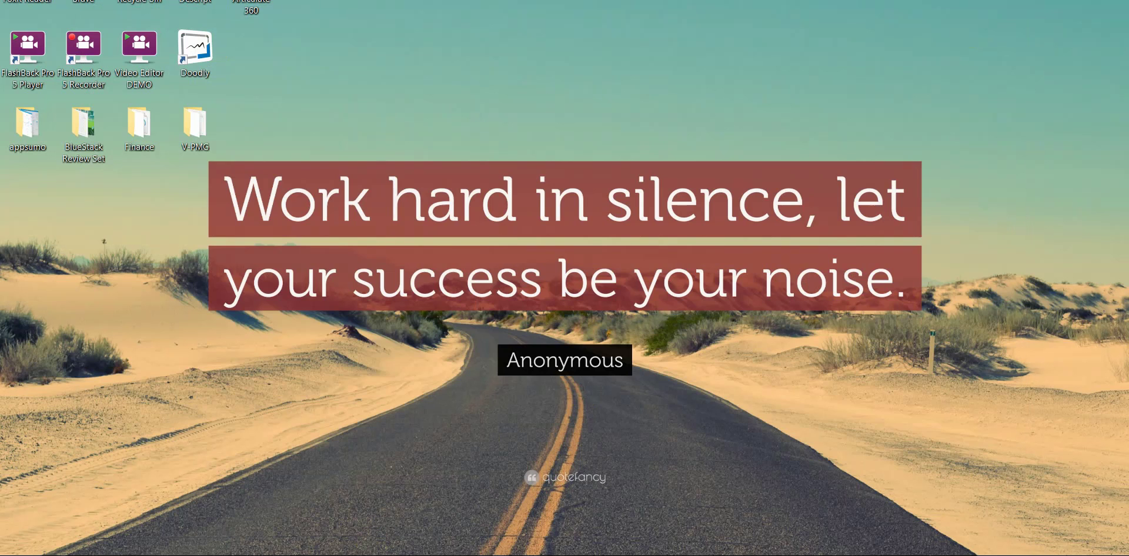
pyautogui.press('super+e')
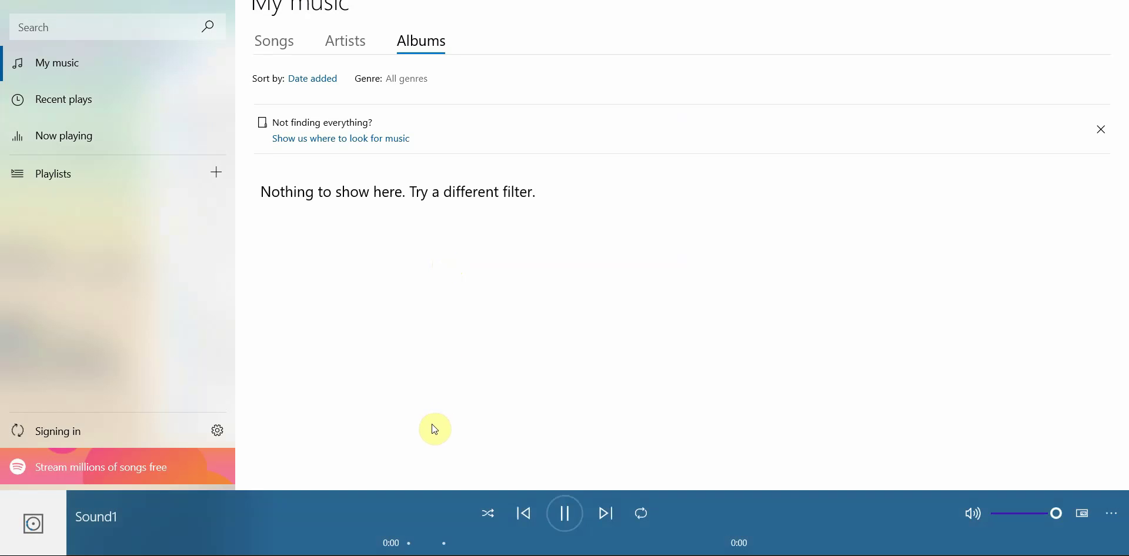
# Stop the Sound1 playback, then close the music player and File Explorer.
pyautogui.click(569, 514)
pyautogui.click(1044, 3)
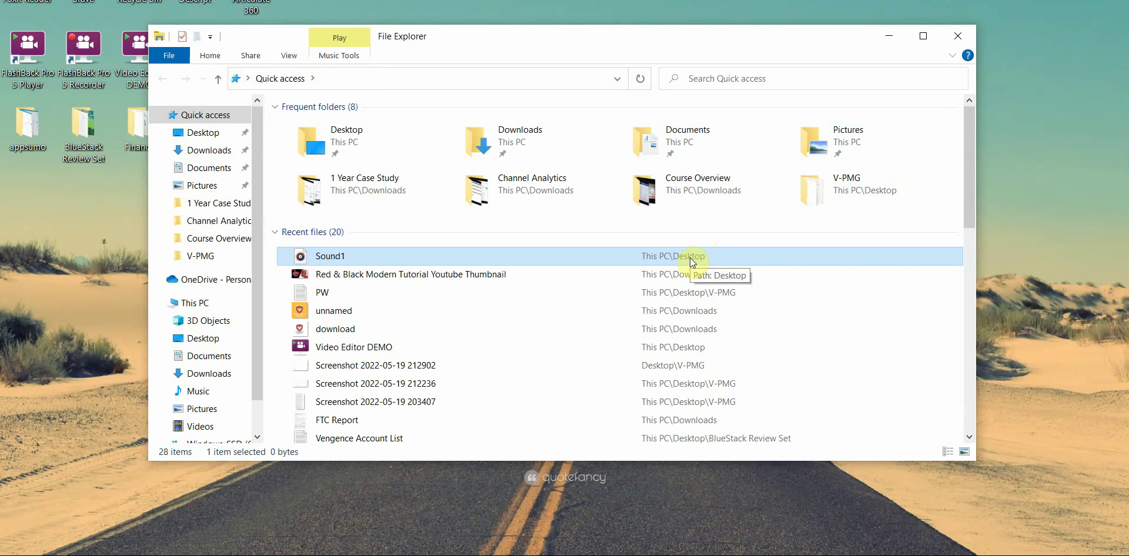
pyautogui.click(957, 36)
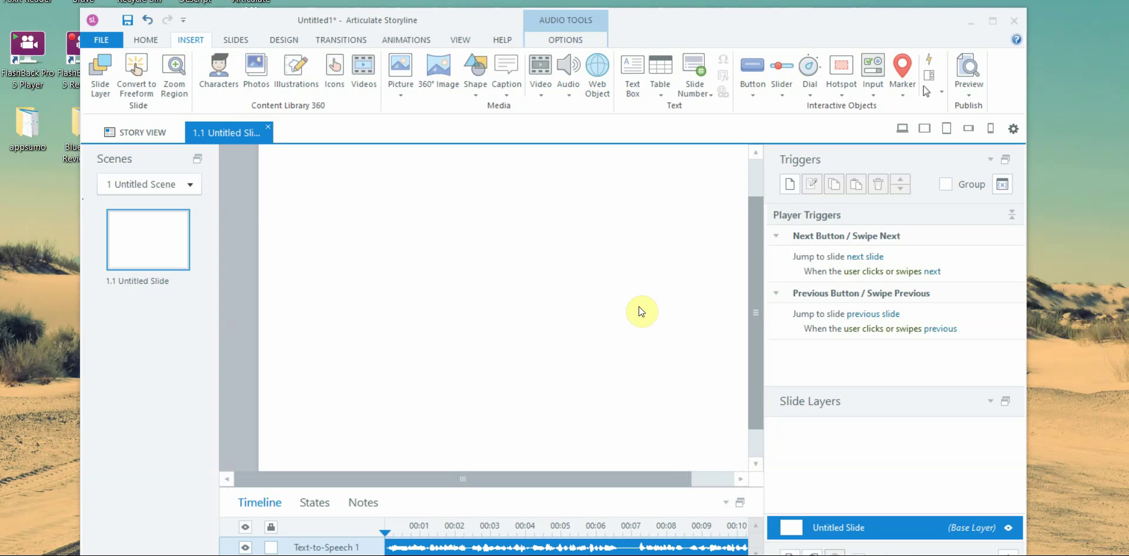
# Close Storyline 360 without saving the untitled project.
pyautogui.scroll(1, 558, 285)
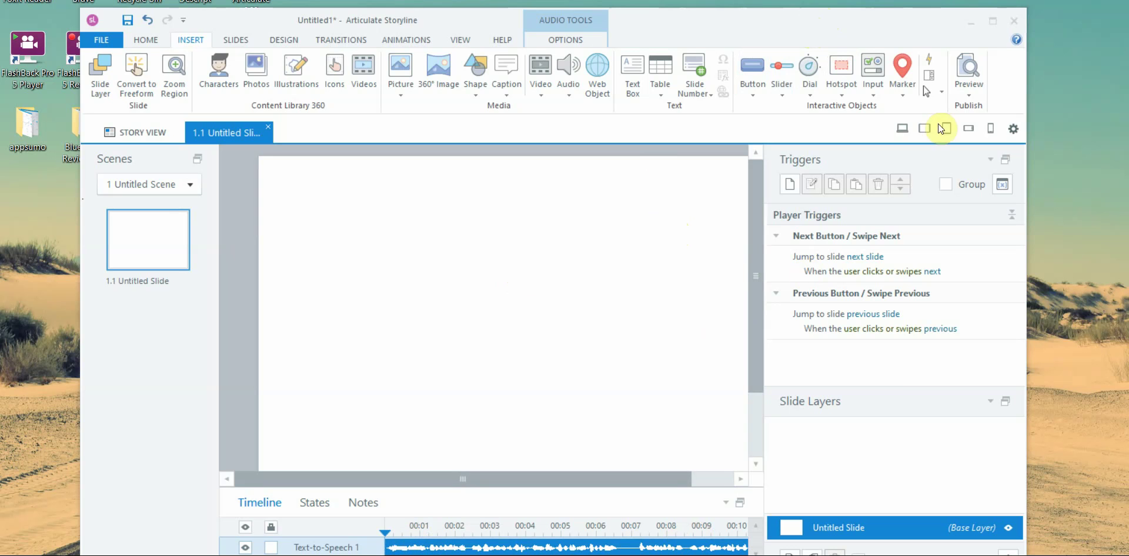
pyautogui.click(1012, 20)
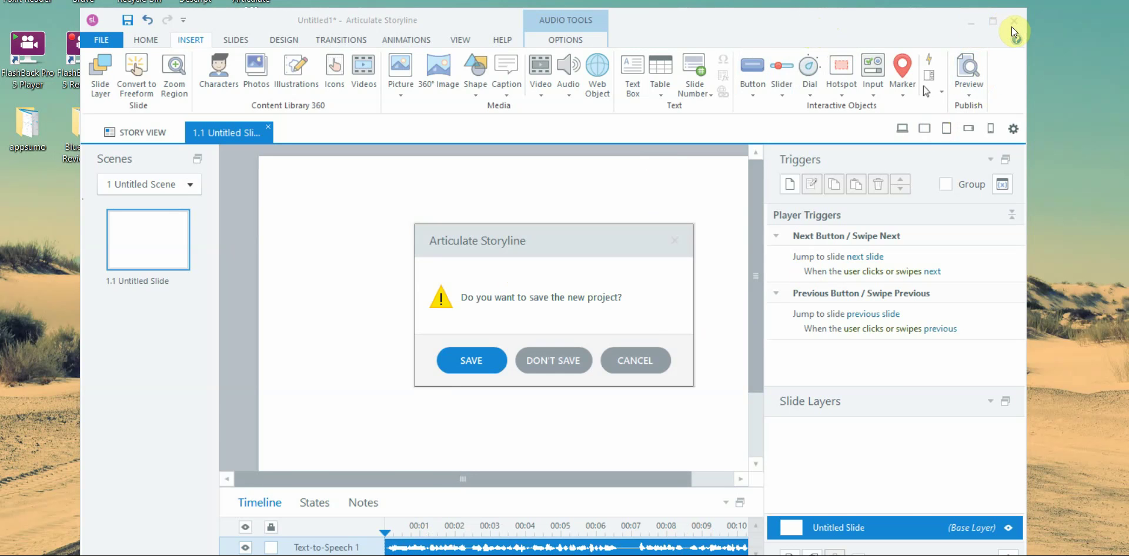
pyautogui.click(577, 355)
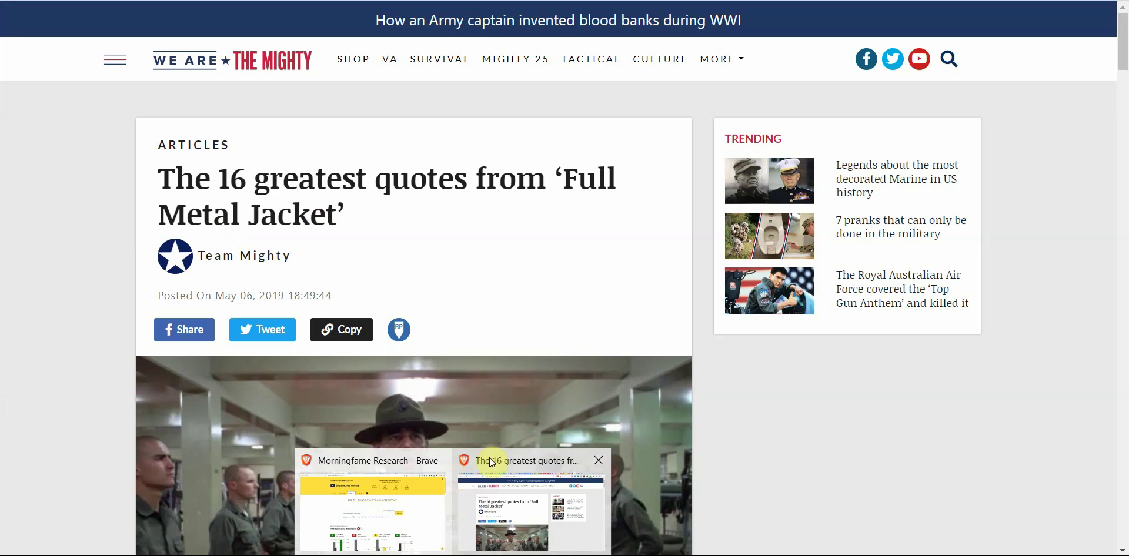
# Copy the paragraph from 'It just kills me' to 'to you and me' in the Brave article.
pyautogui.click(489, 457)
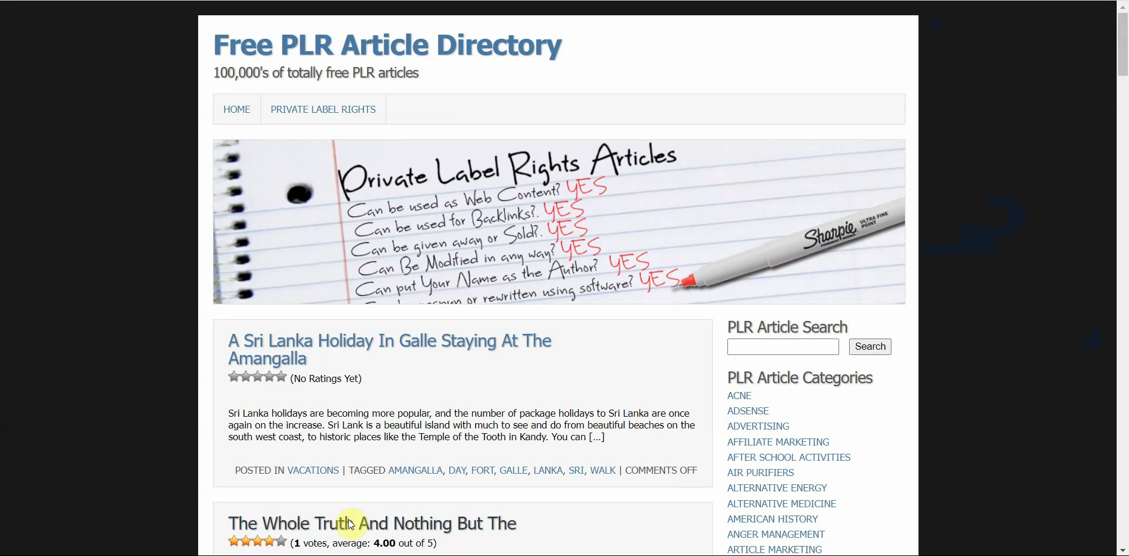
pyautogui.scroll(-2, 1117, 70)
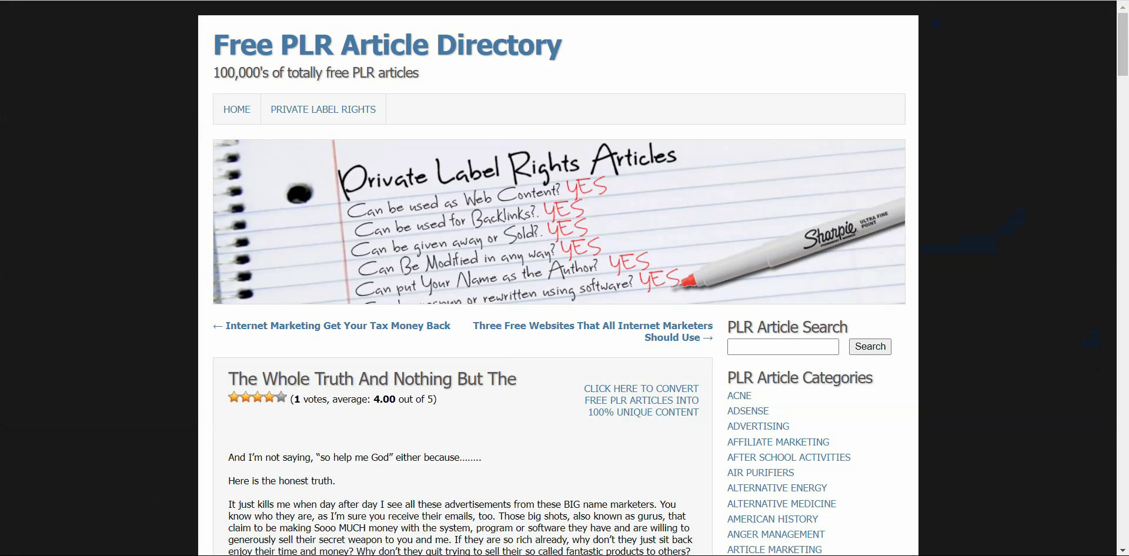
pyautogui.scroll(-3, 1117, 47)
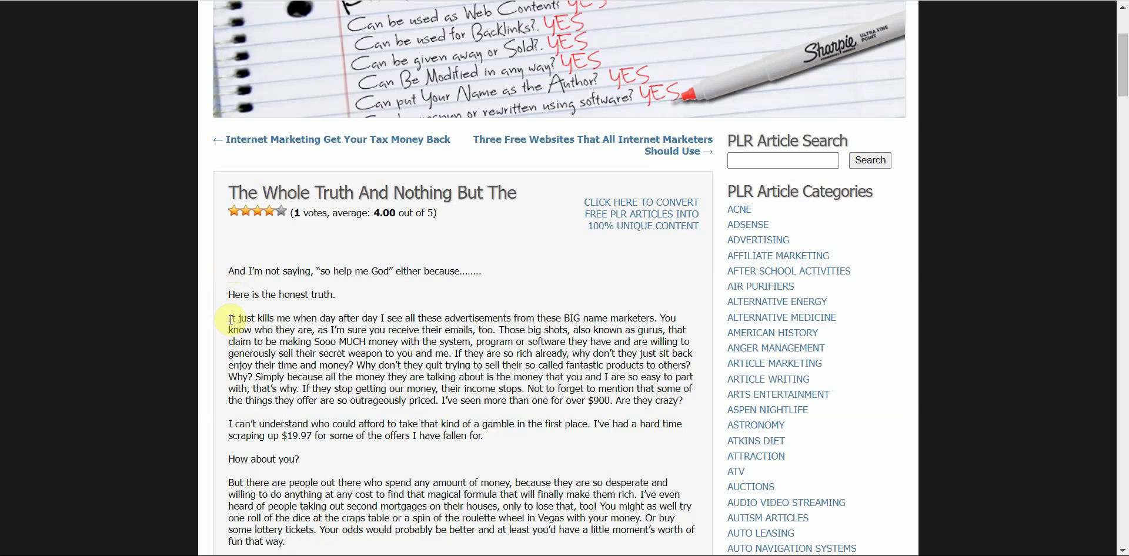
pyautogui.moveTo(229, 318); pyautogui.dragTo(454, 353)
pyautogui.rightClick(417, 332)
pyautogui.click(498, 339)
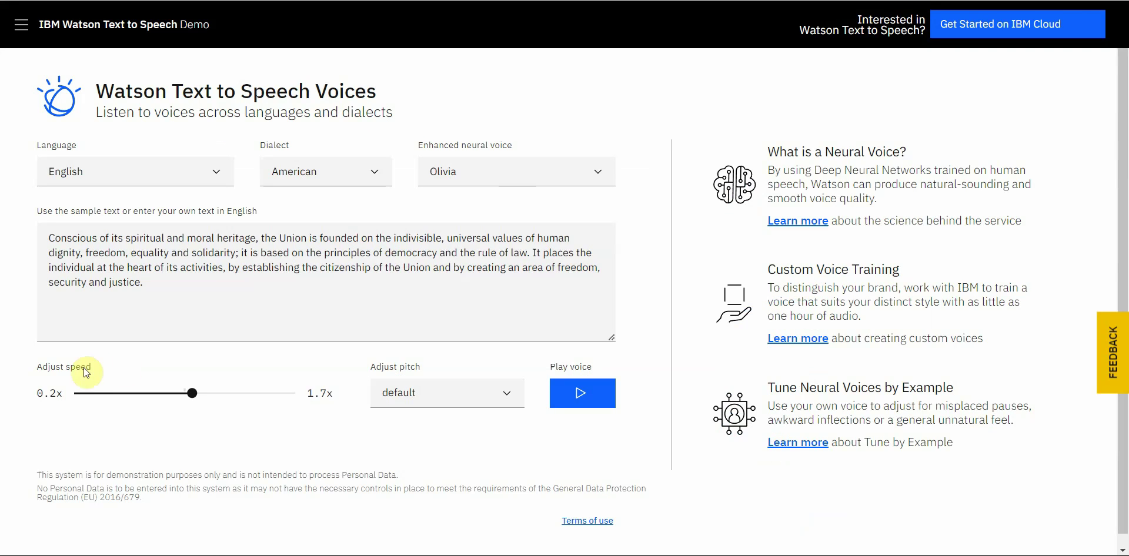
# Replace the demo's sample text with the copied paragraph and play it in the Olivia voice.
pyautogui.click(269, 284)
pyautogui.hotkey('ctrl', 'a')
pyautogui.hotkey('ctrl', 'v')
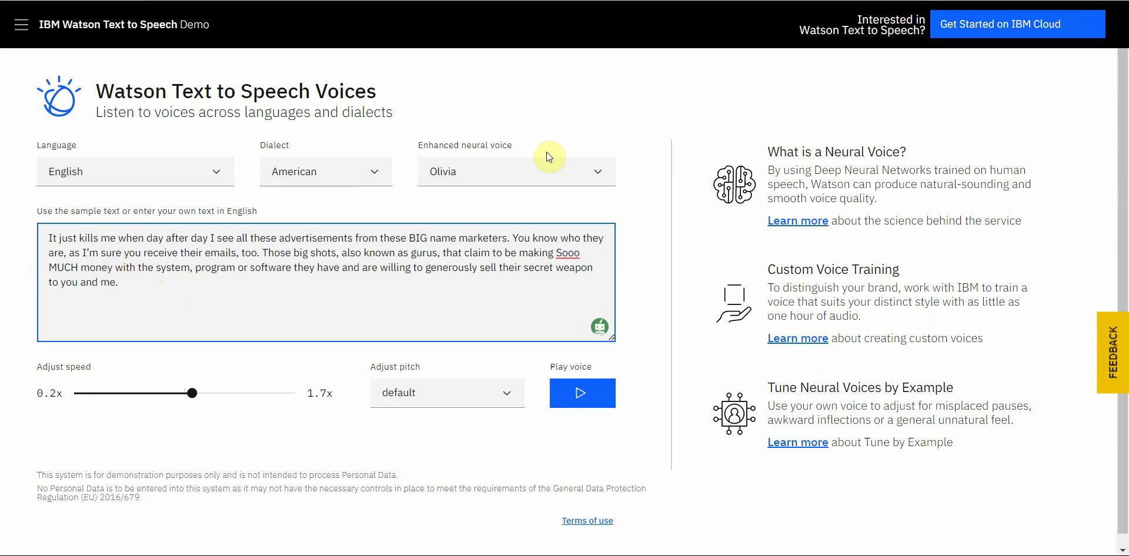
pyautogui.click(573, 400)
pyautogui.click(573, 400)
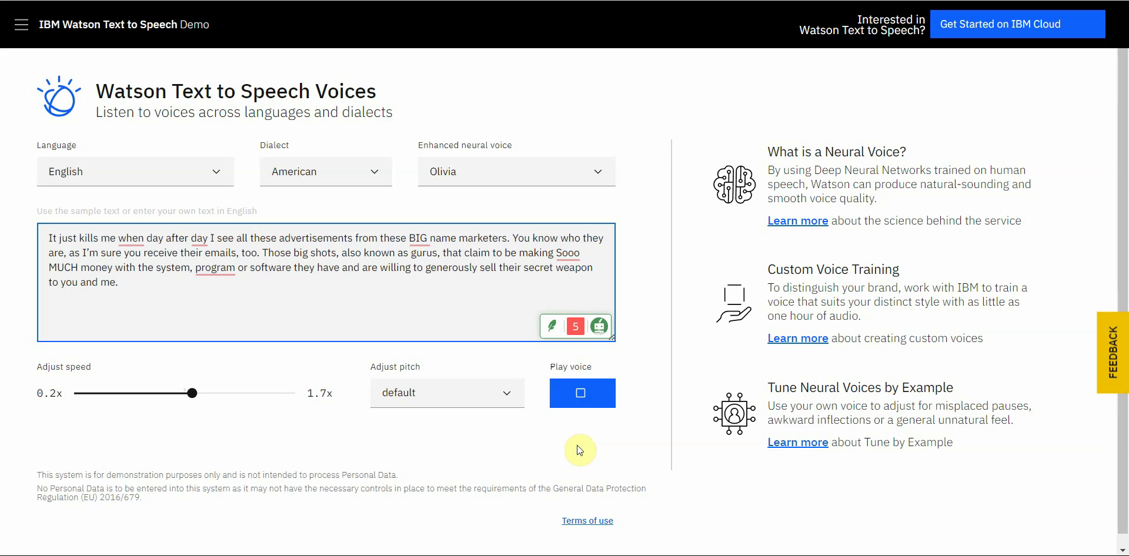
pyautogui.click(539, 178)
# Play the paragraph in the Allison and Emily voices, stopping each reading.
pyautogui.scroll(3, 552, 235)
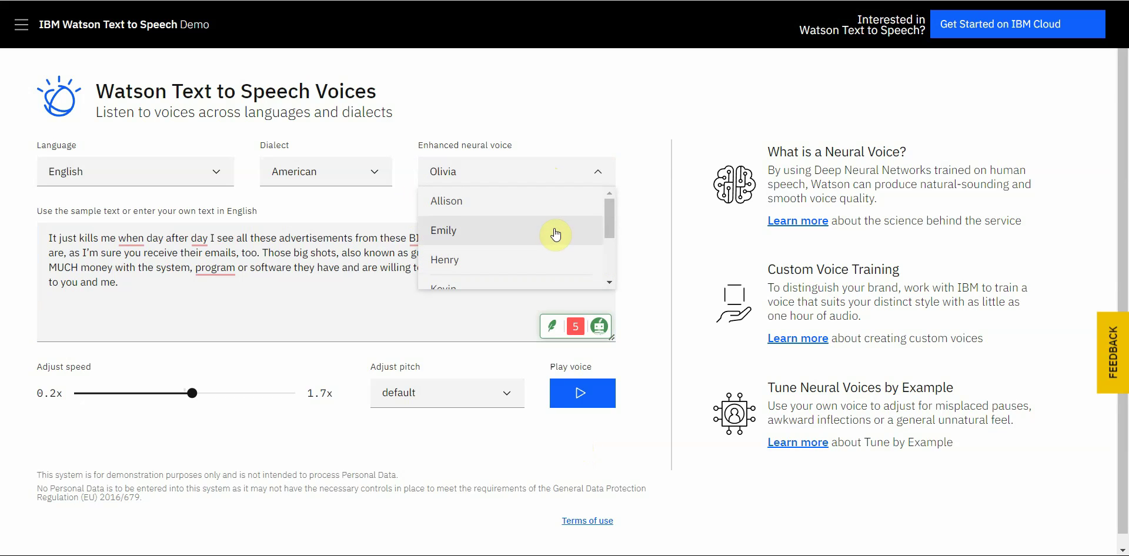
pyautogui.click(540, 203)
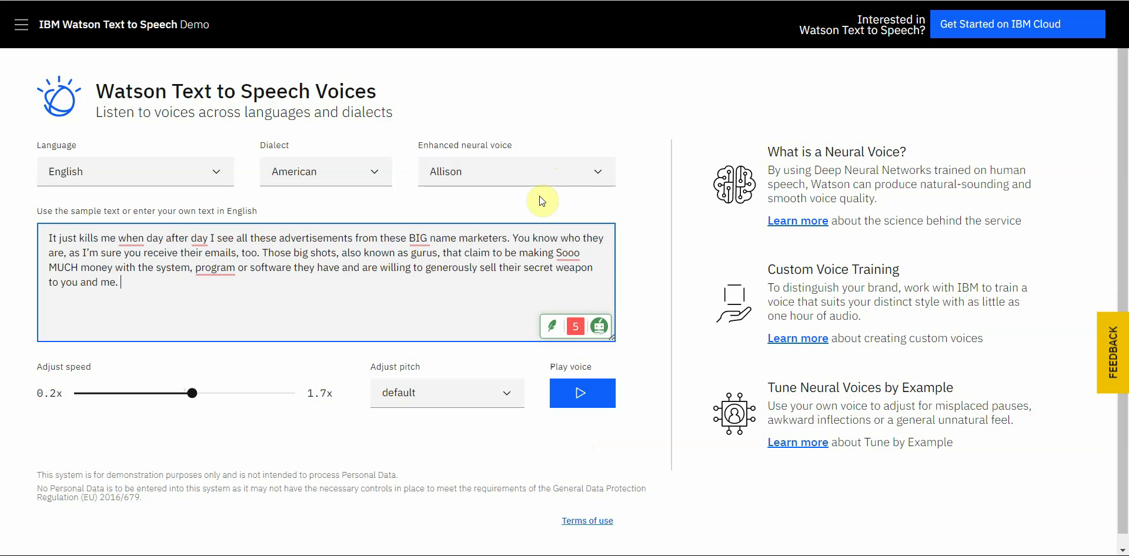
pyautogui.click(569, 389)
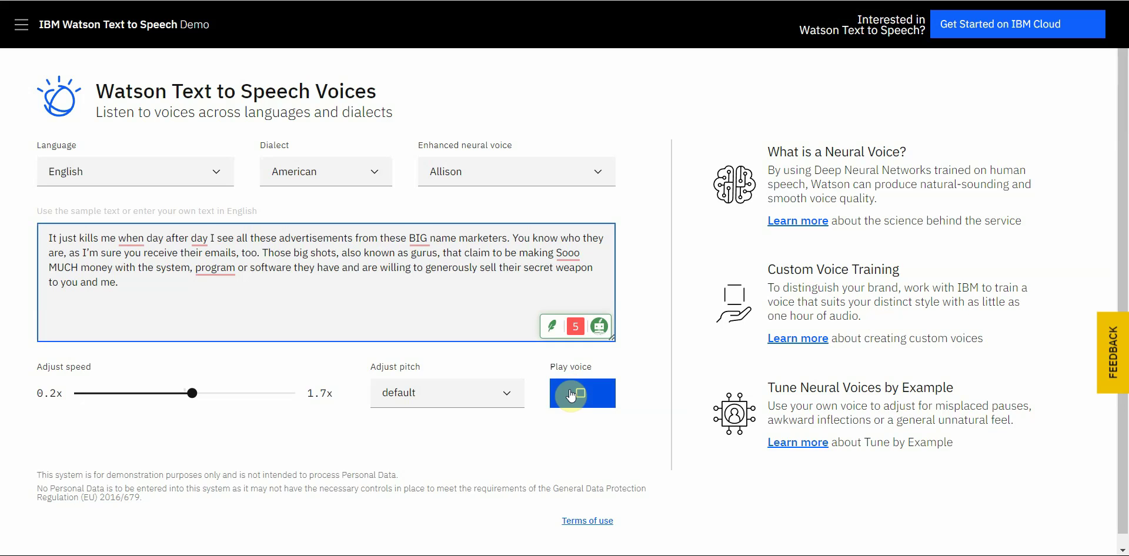
pyautogui.click(570, 394)
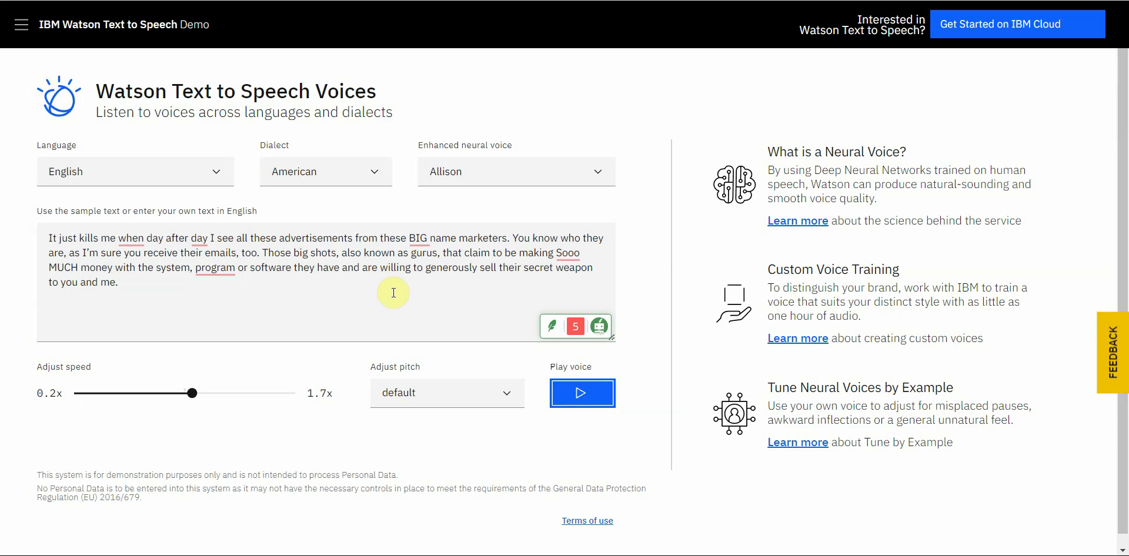
pyautogui.click(513, 179)
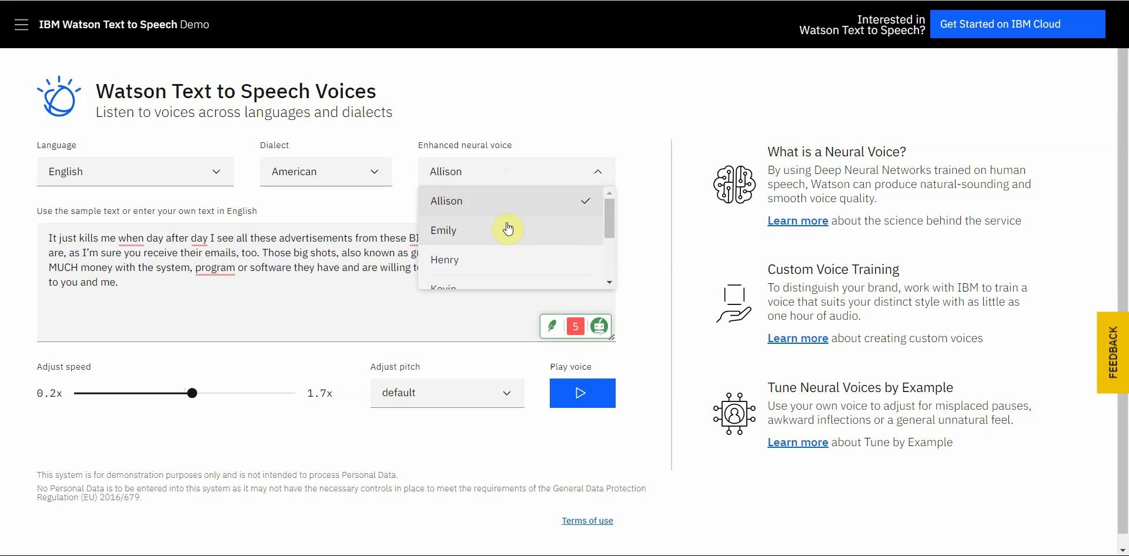
pyautogui.click(506, 227)
pyautogui.click(581, 392)
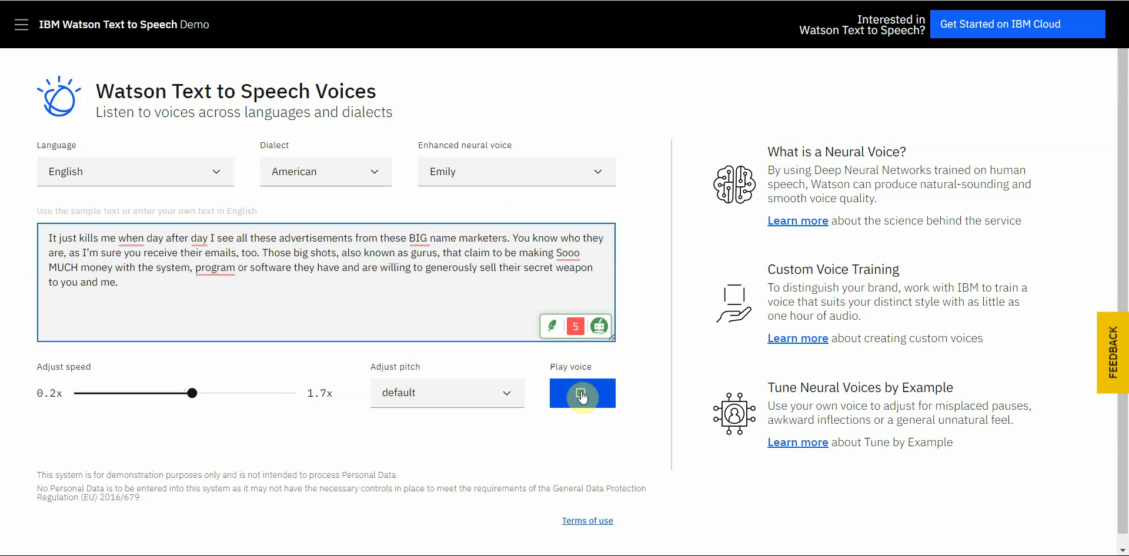
pyautogui.click(581, 397)
# Switch the voice to Lisa and play the paragraph.
pyautogui.click(583, 176)
pyautogui.moveTo(611, 236); pyautogui.dragTo(612, 256)
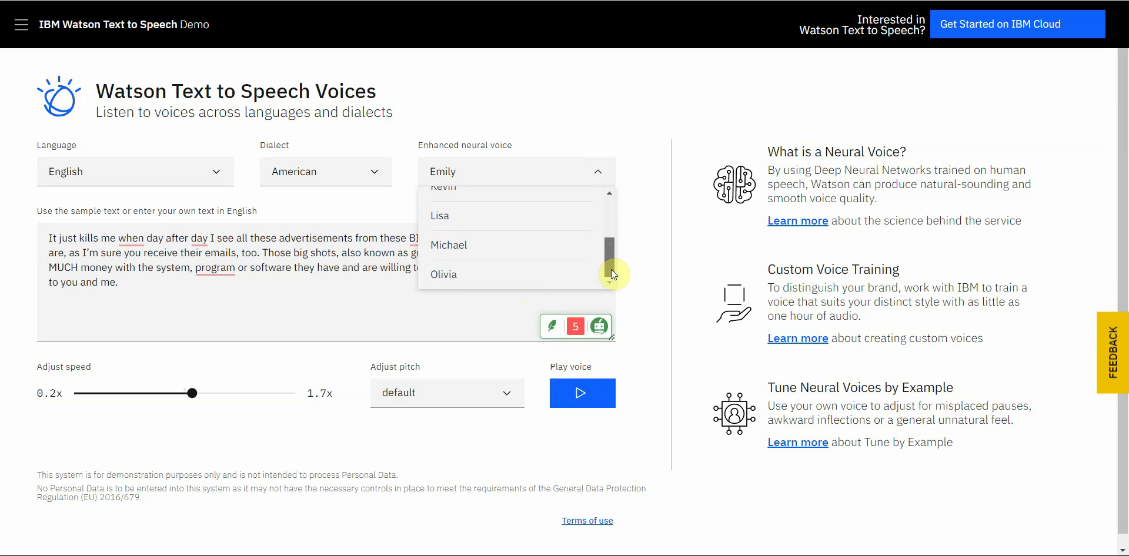
pyautogui.click(566, 221)
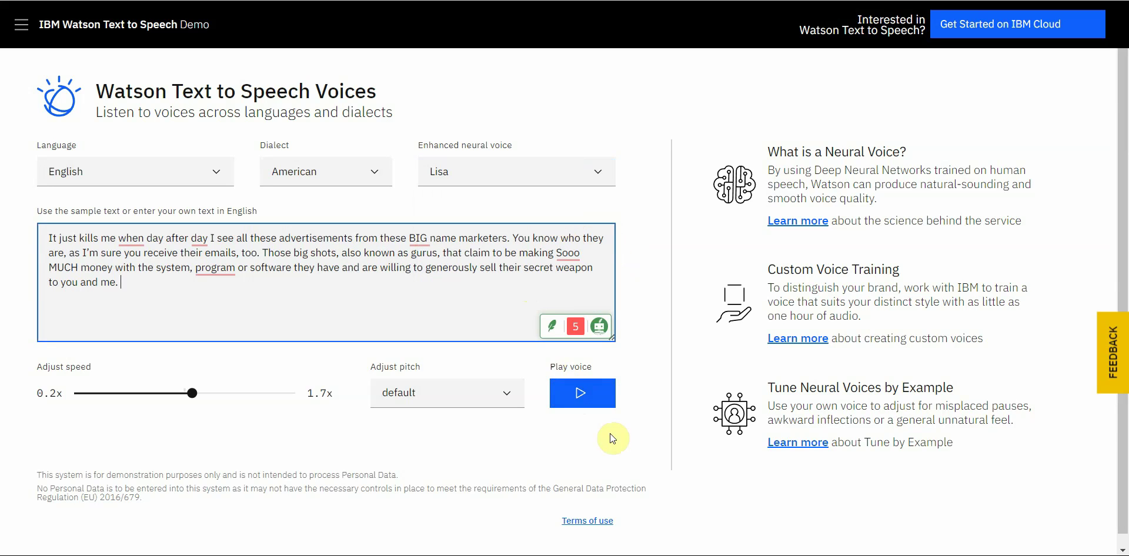
pyautogui.click(577, 393)
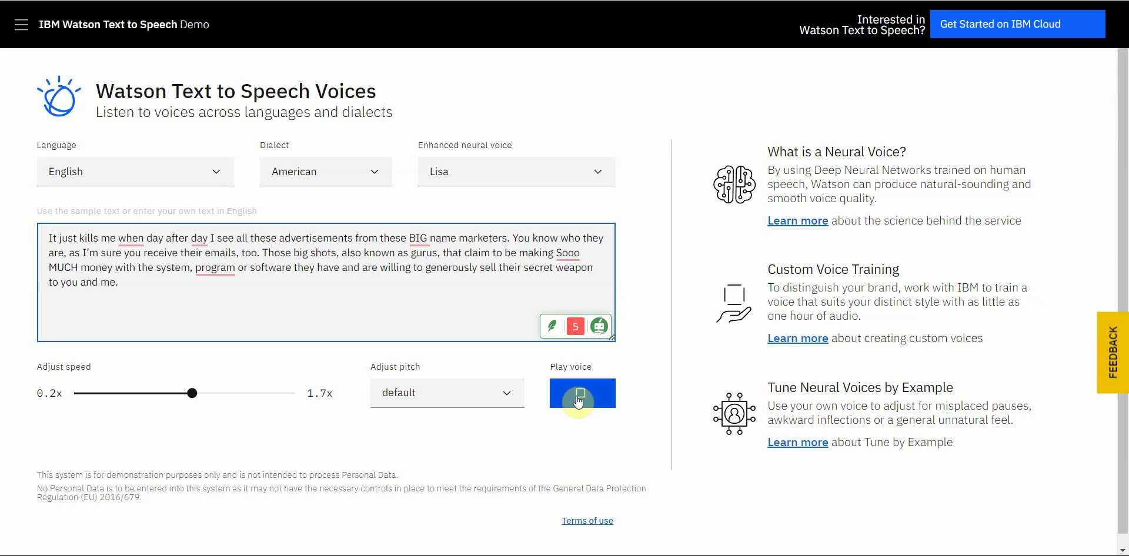
# Stop the Lisa voice reading of the pasted 'It just kills me' paragraph.
pyautogui.click(579, 400)
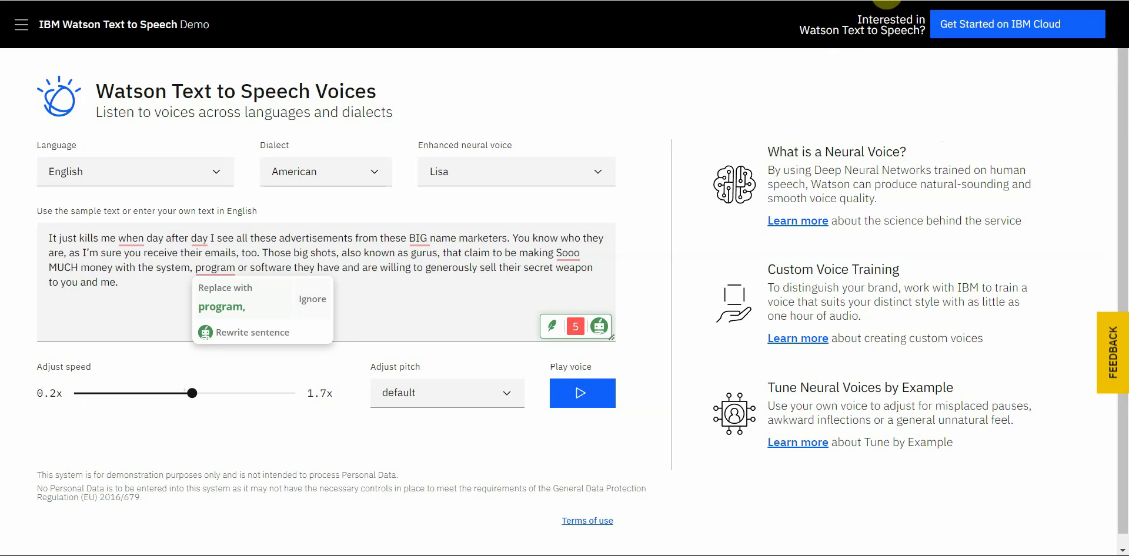
# Cycle through the open Brave tabs back to the Free PLR Article Directory article.
pyautogui.hotkey('ctrl', 'Tab')
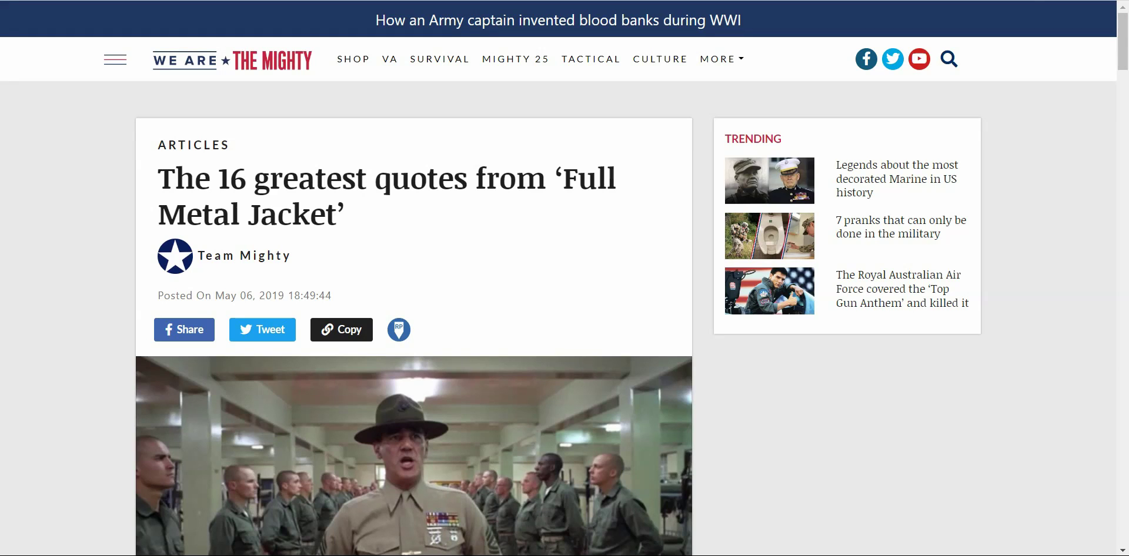
pyautogui.hotkey('ctrl', 'Tab')
pyautogui.hotkey('ctrl', 'Tab')
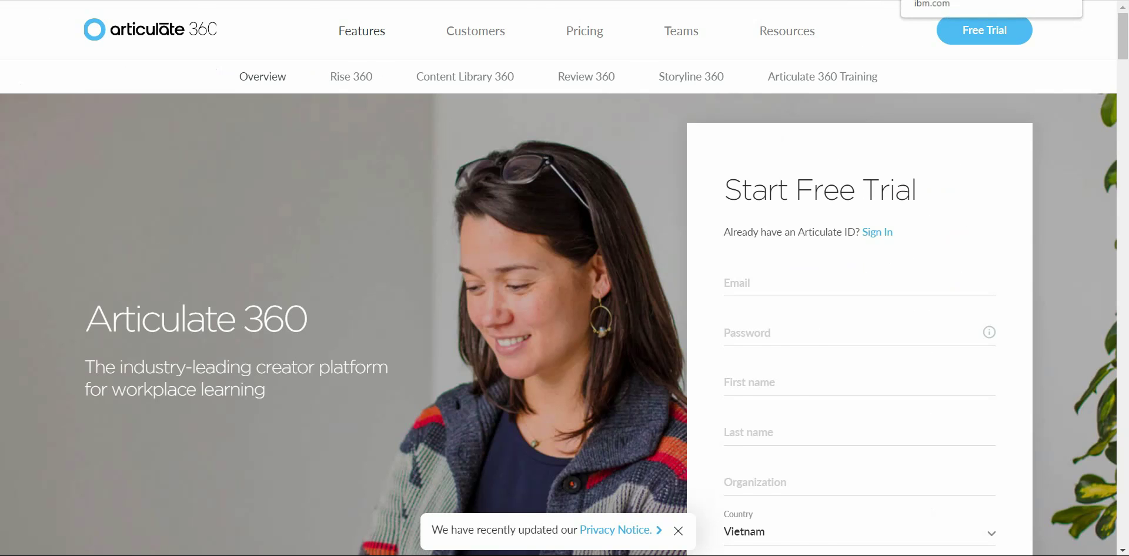
pyautogui.hotkey('ctrl', 'Tab')
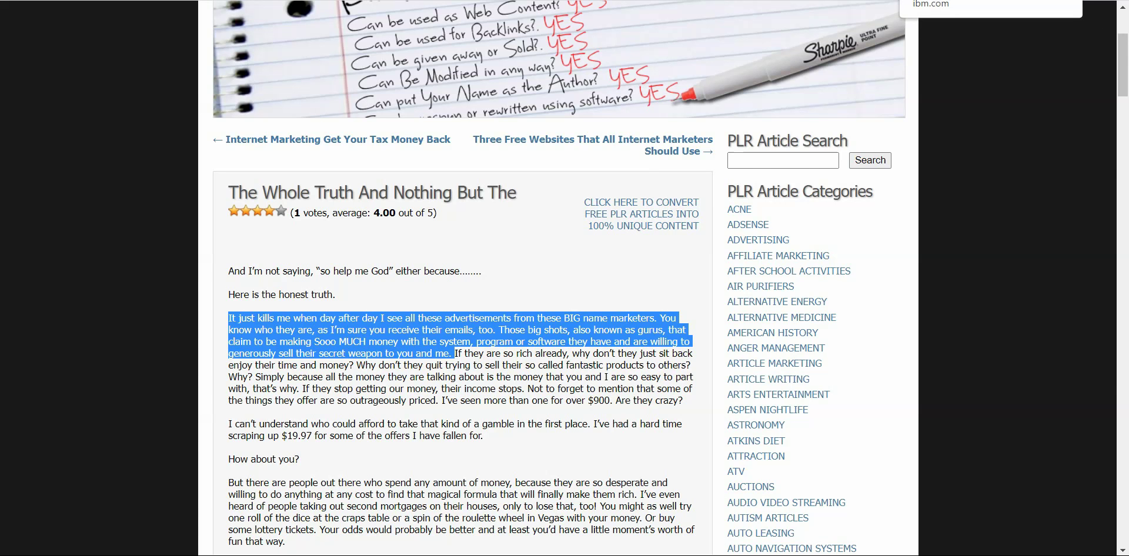
pyautogui.hotkey('ctrl', 'Tab')
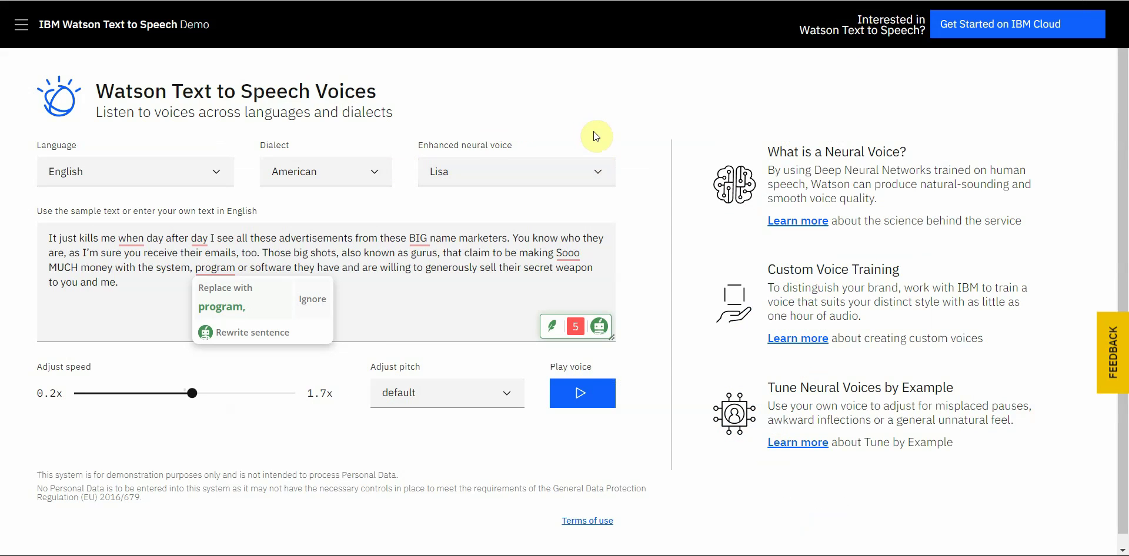